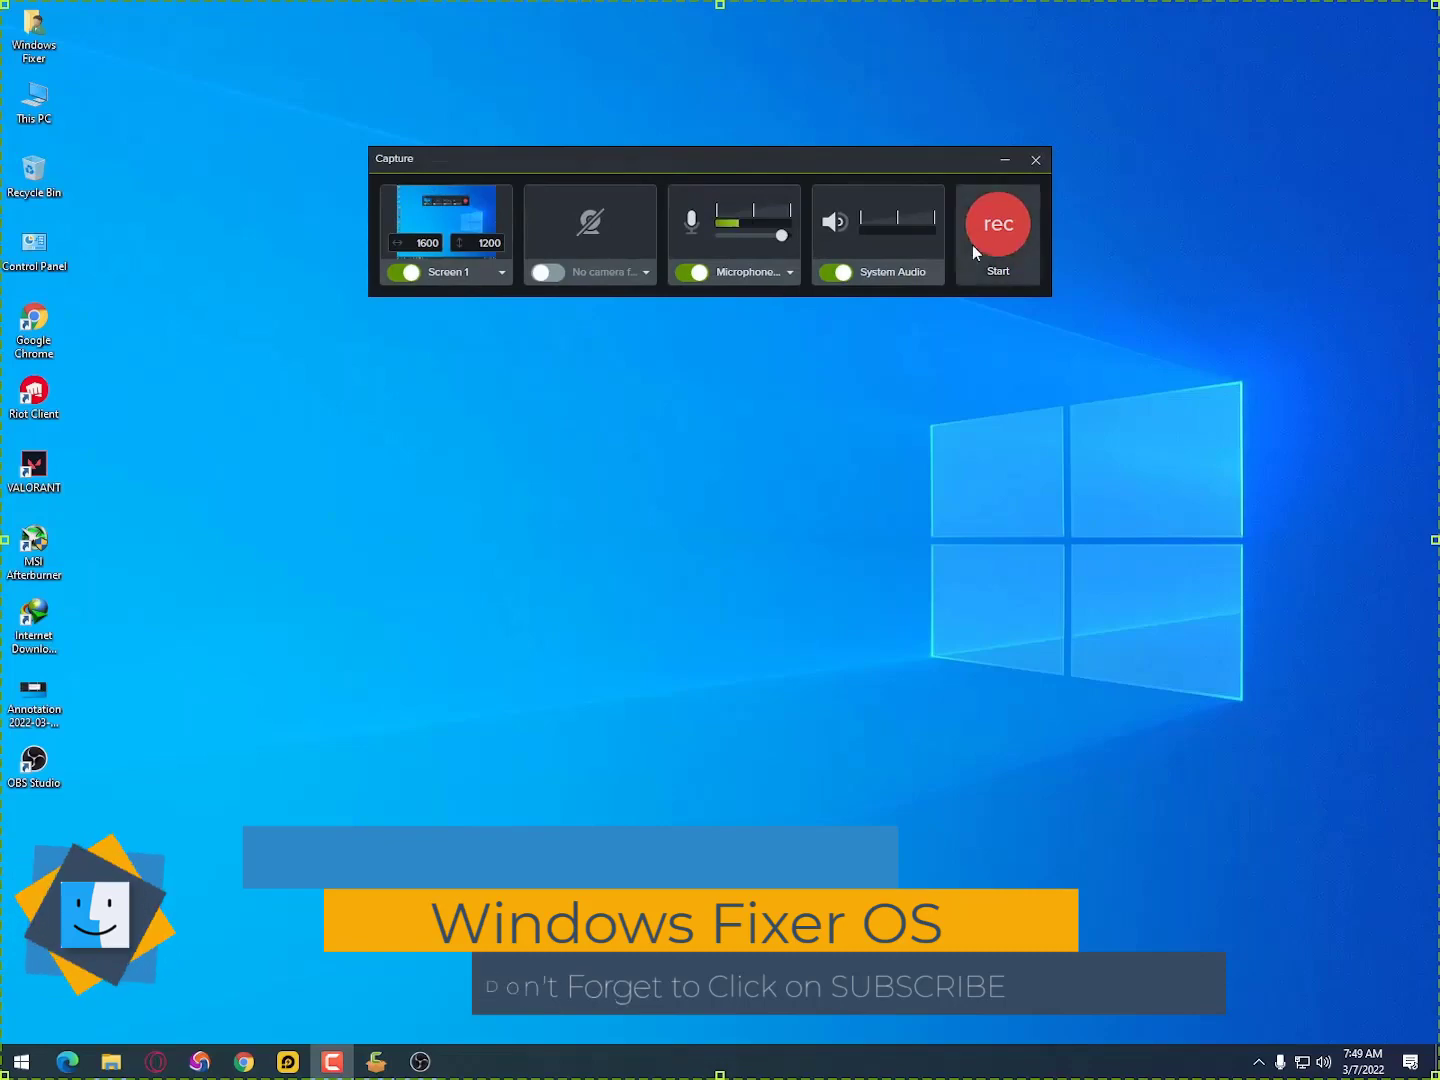
# - Start a recording to reproduce the Invalid Configuration State error, dismiss it, and shift the Capture window aside
pyautogui.click(1004, 245)
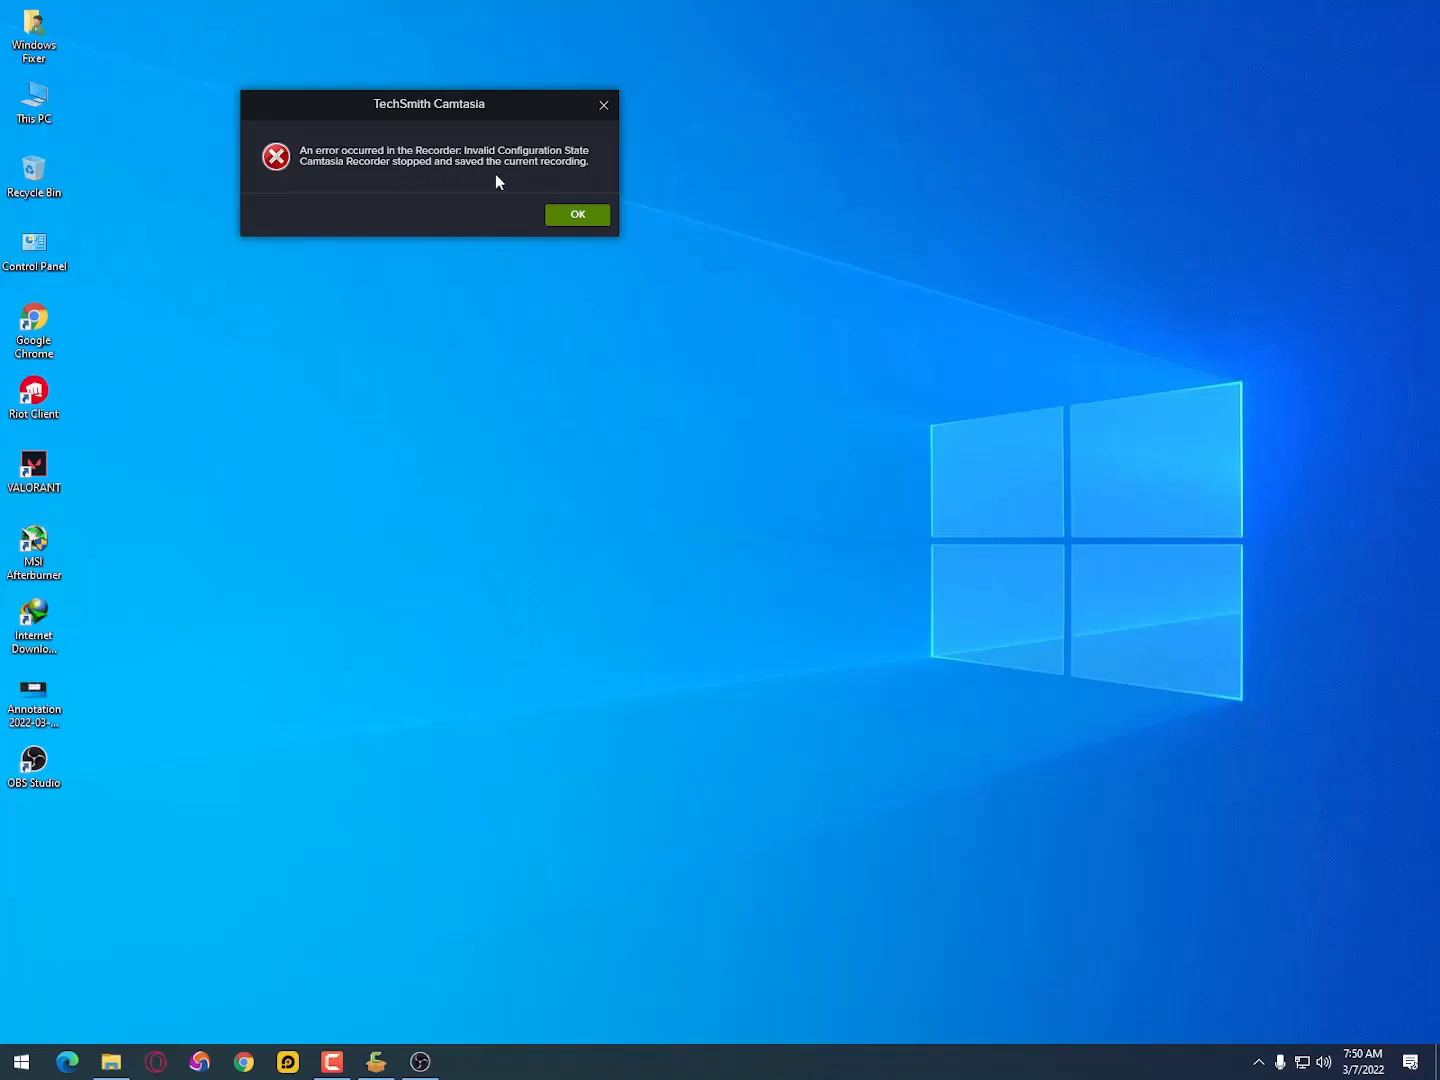
pyautogui.click(581, 216)
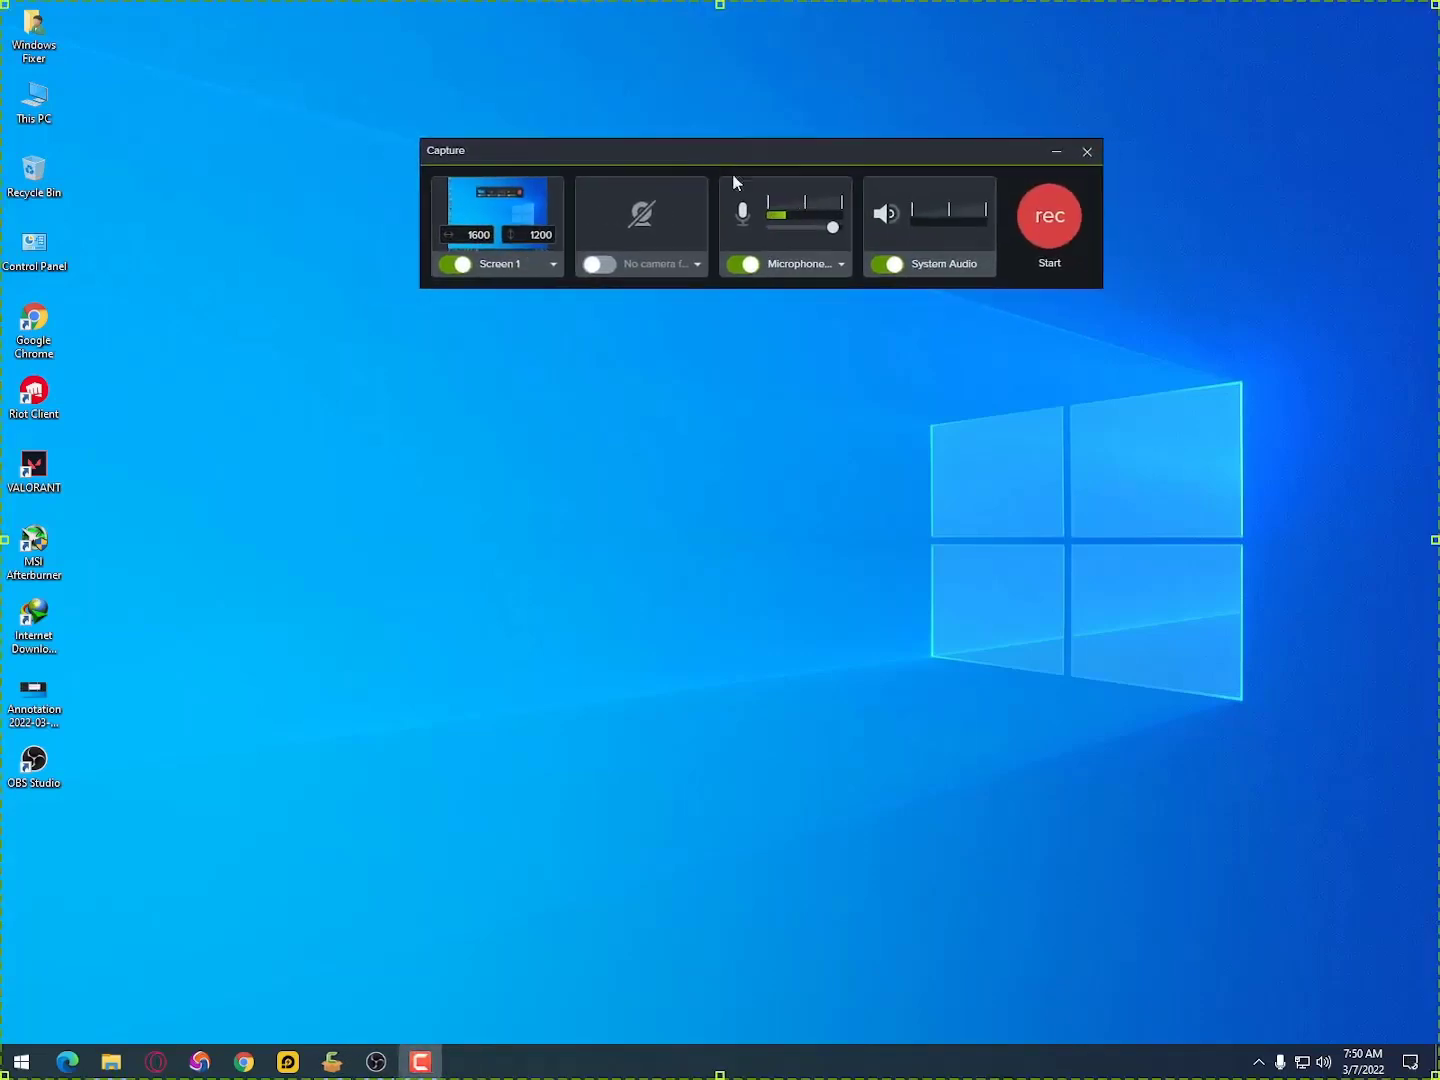
pyautogui.moveTo(914, 152); pyautogui.dragTo(936, 151)
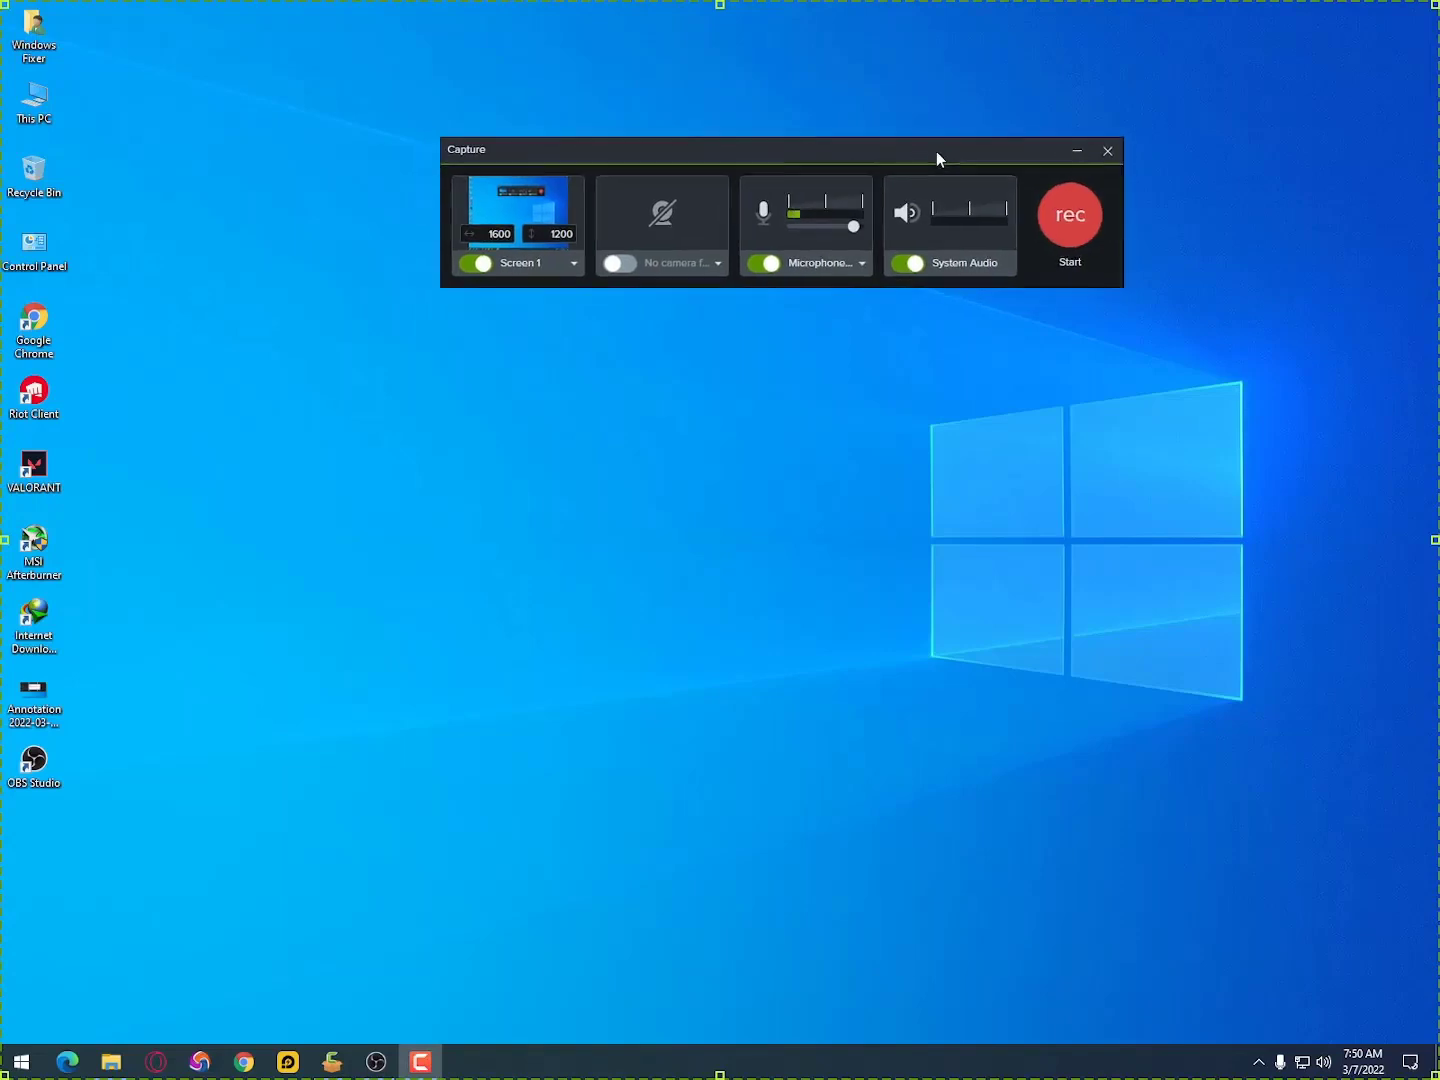
# - Close the Capture window, open This PC, and launch Control Panel by searching 'control'
pyautogui.click(1108, 151)
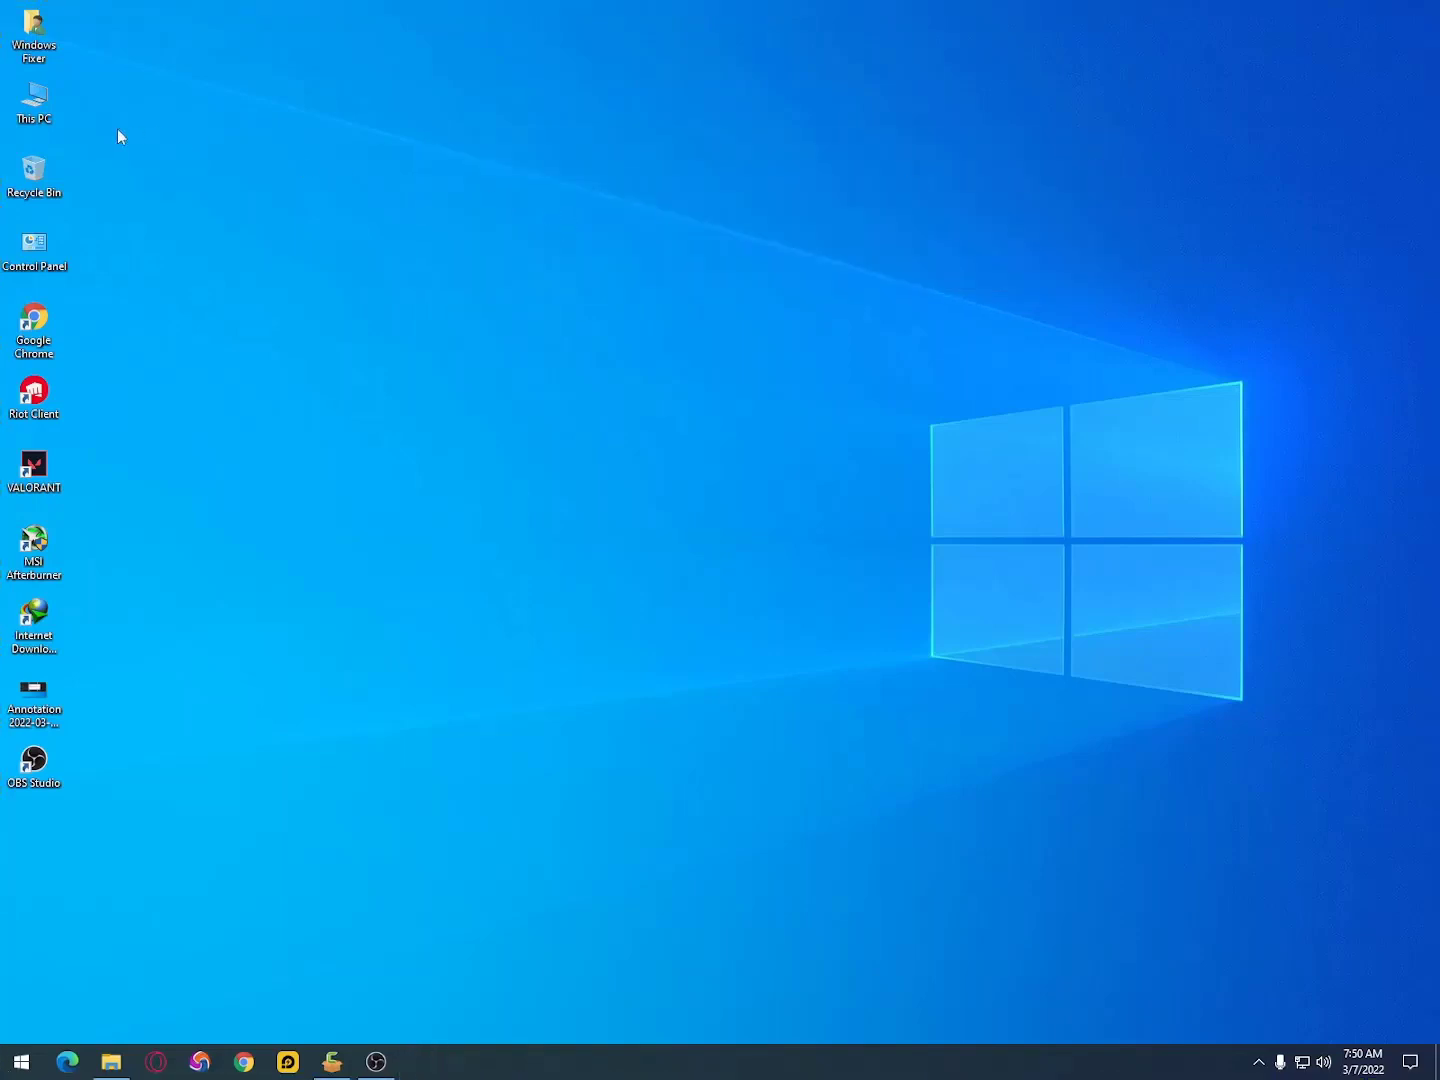
pyautogui.doubleClick(35, 97)
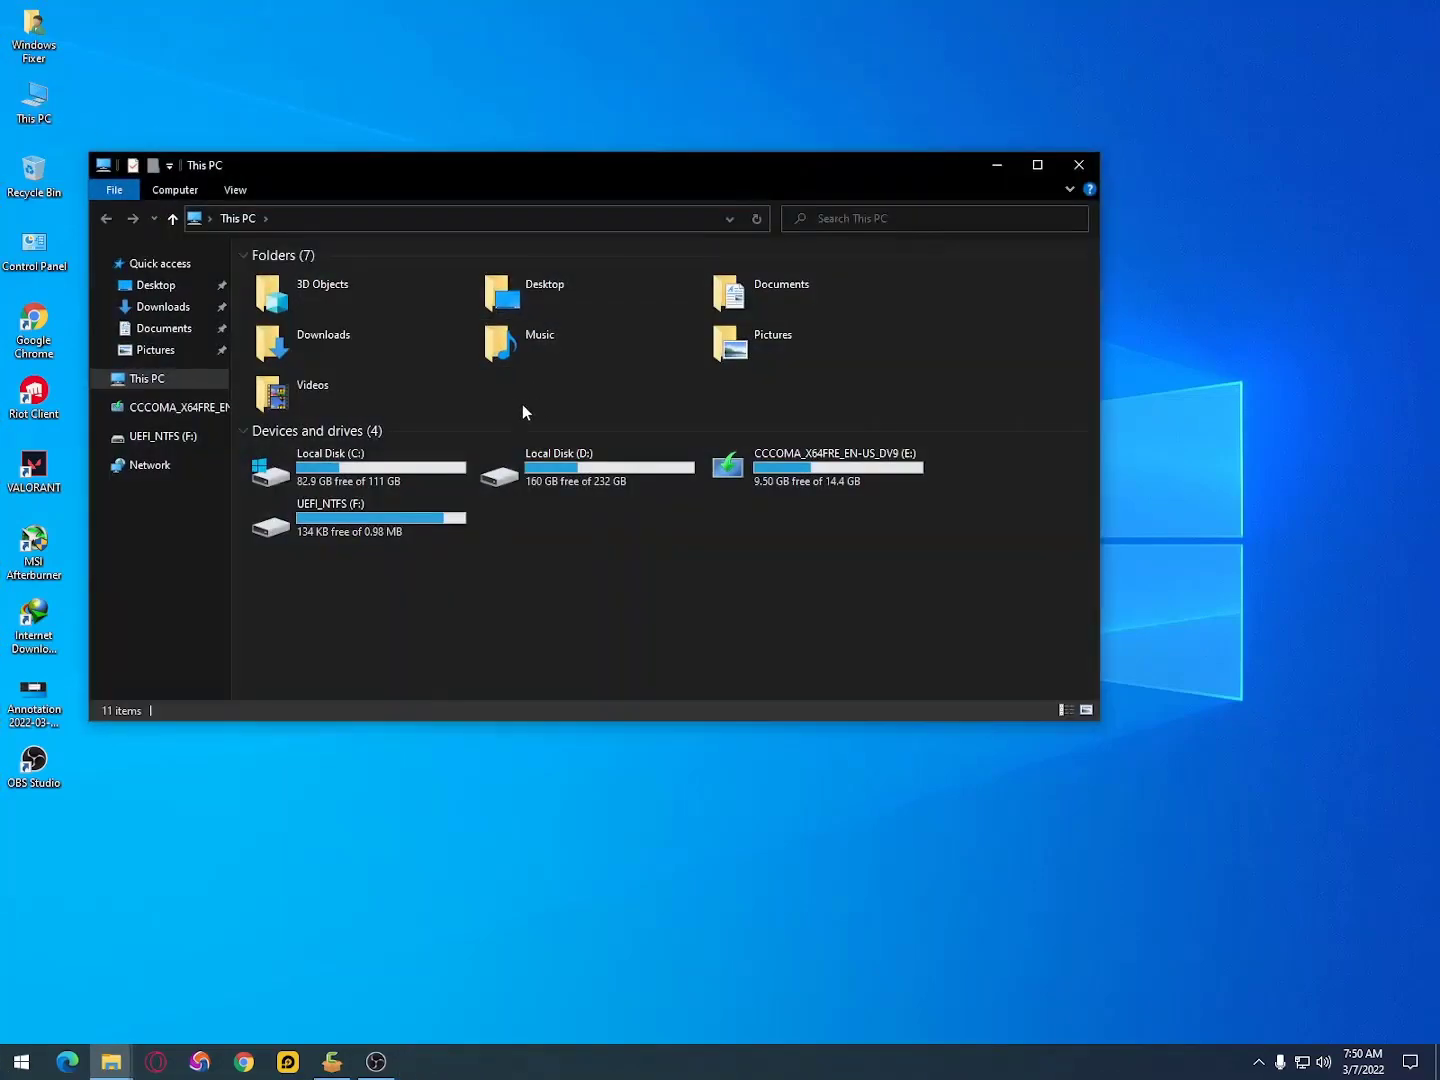
pyautogui.click(6, 1069)
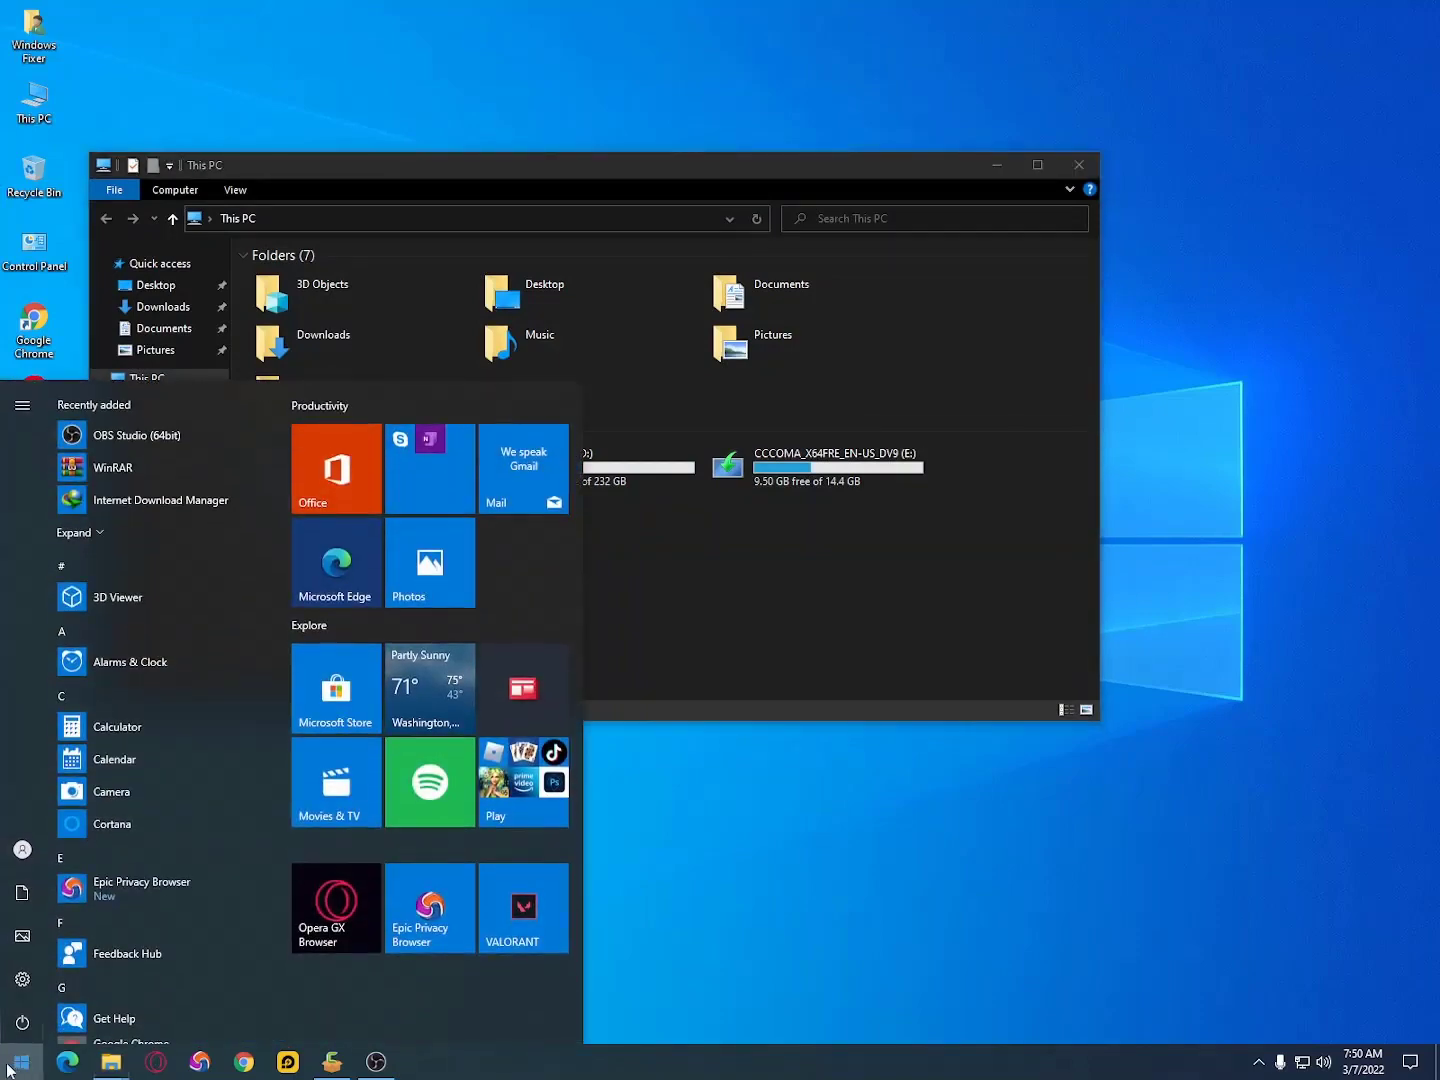
pyautogui.moveTo(24, 993)
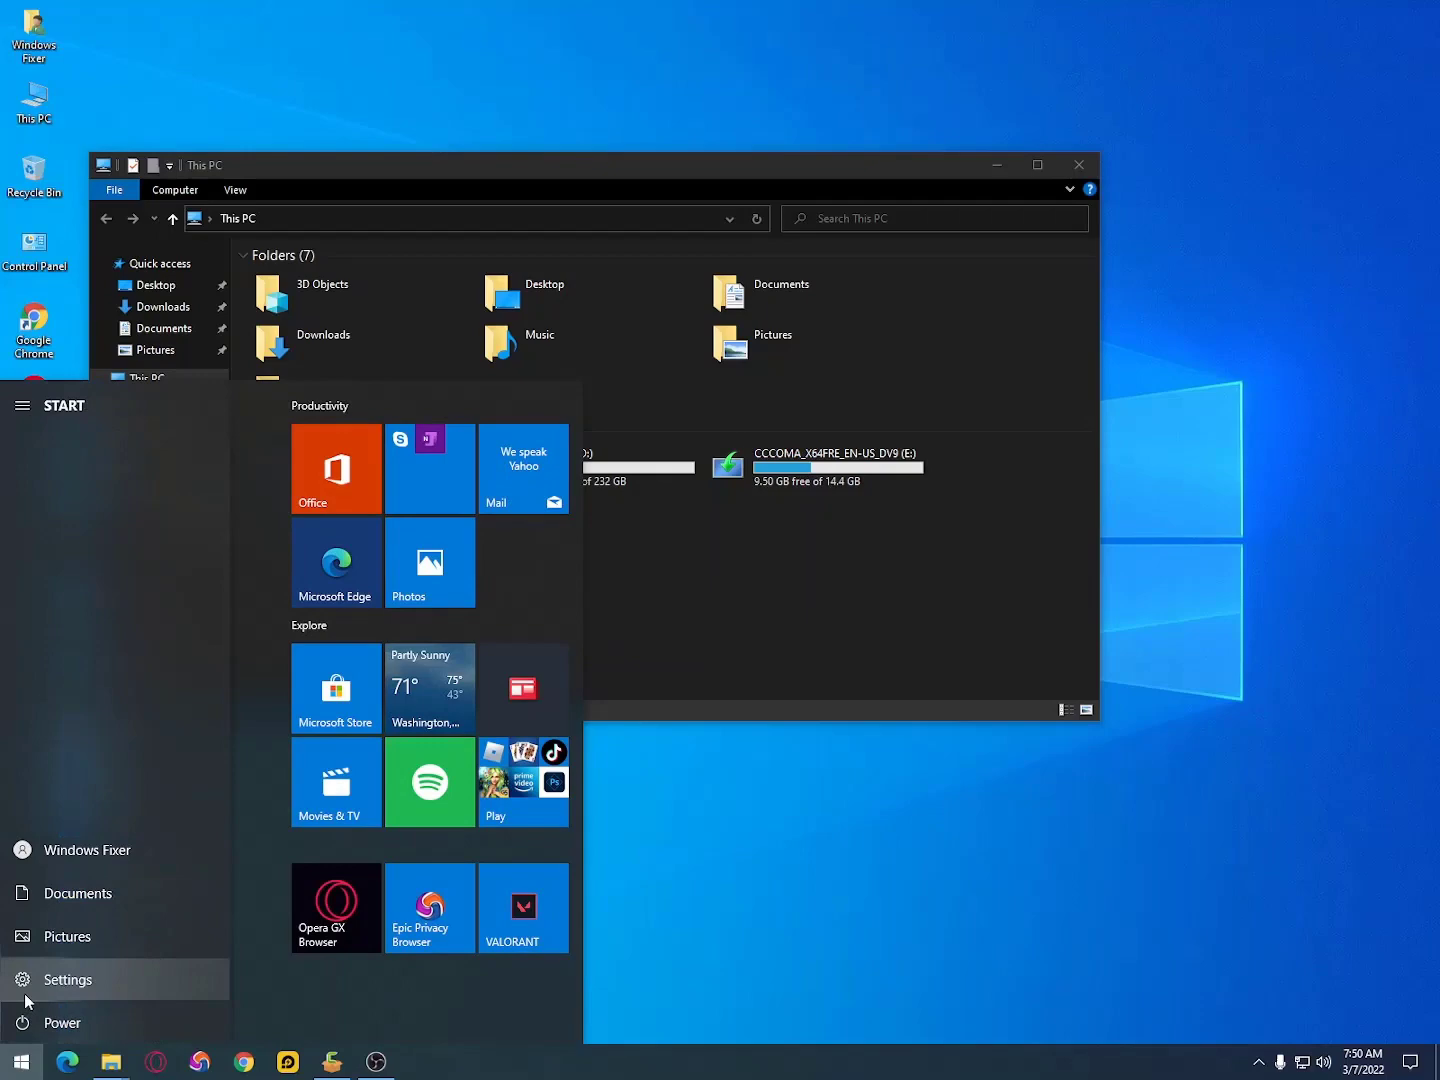
pyautogui.write('control')
pyautogui.press('Return')
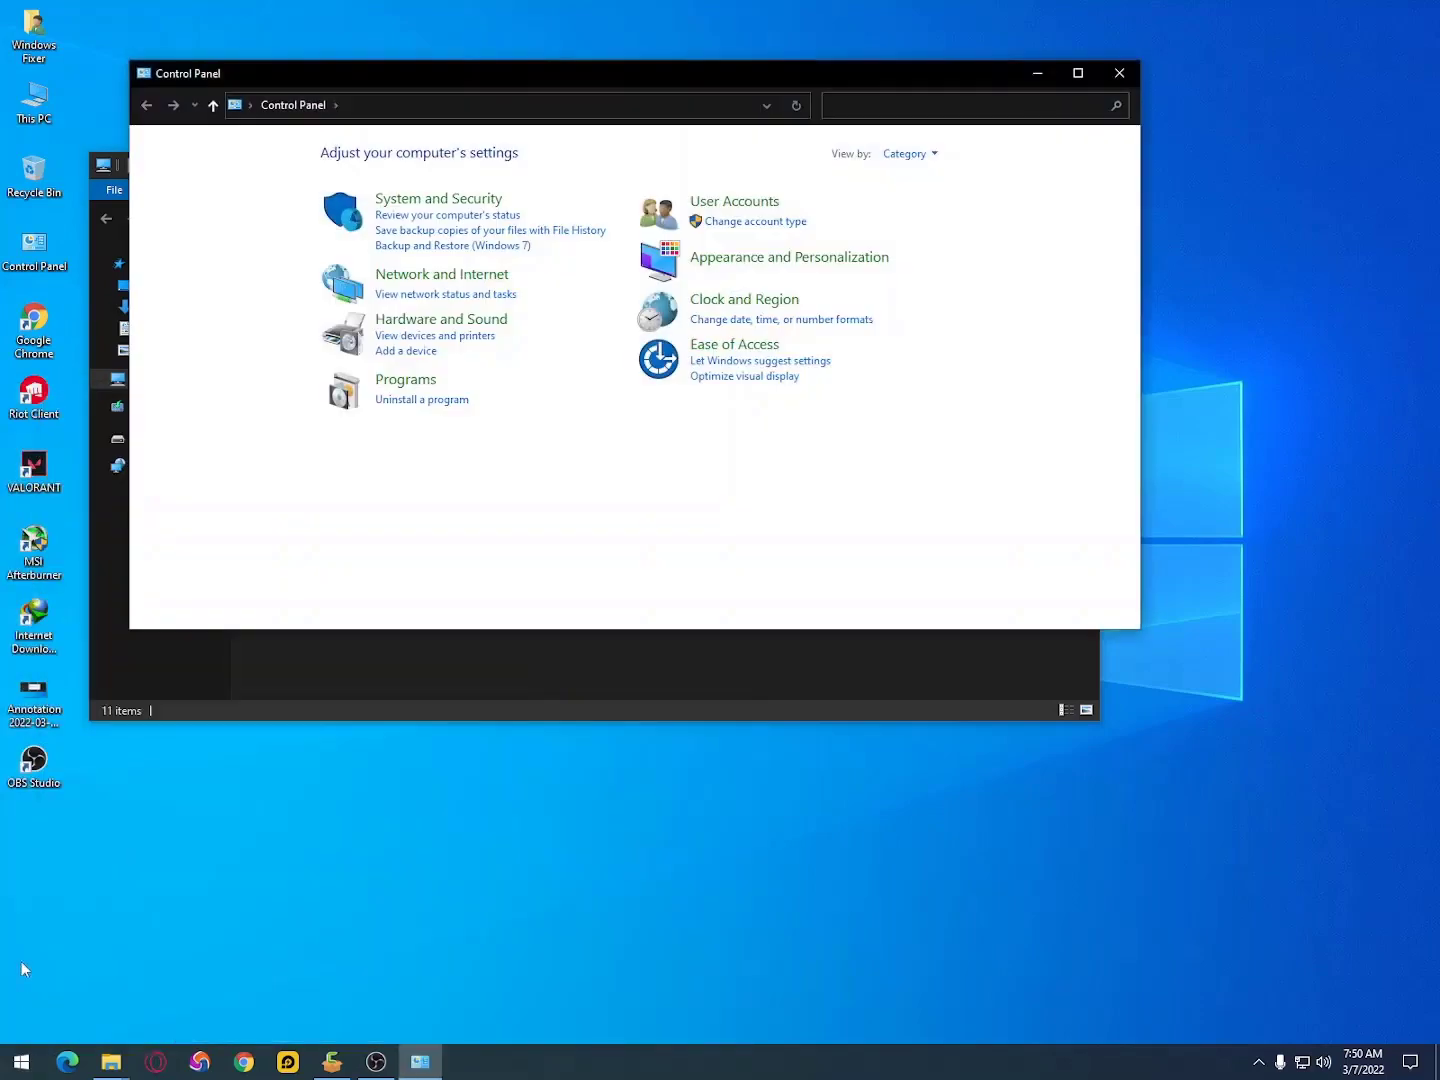
# - Review the installed programs list, including the Visual C++ 2013 (x86) entry, then close it
pyautogui.click(418, 399)
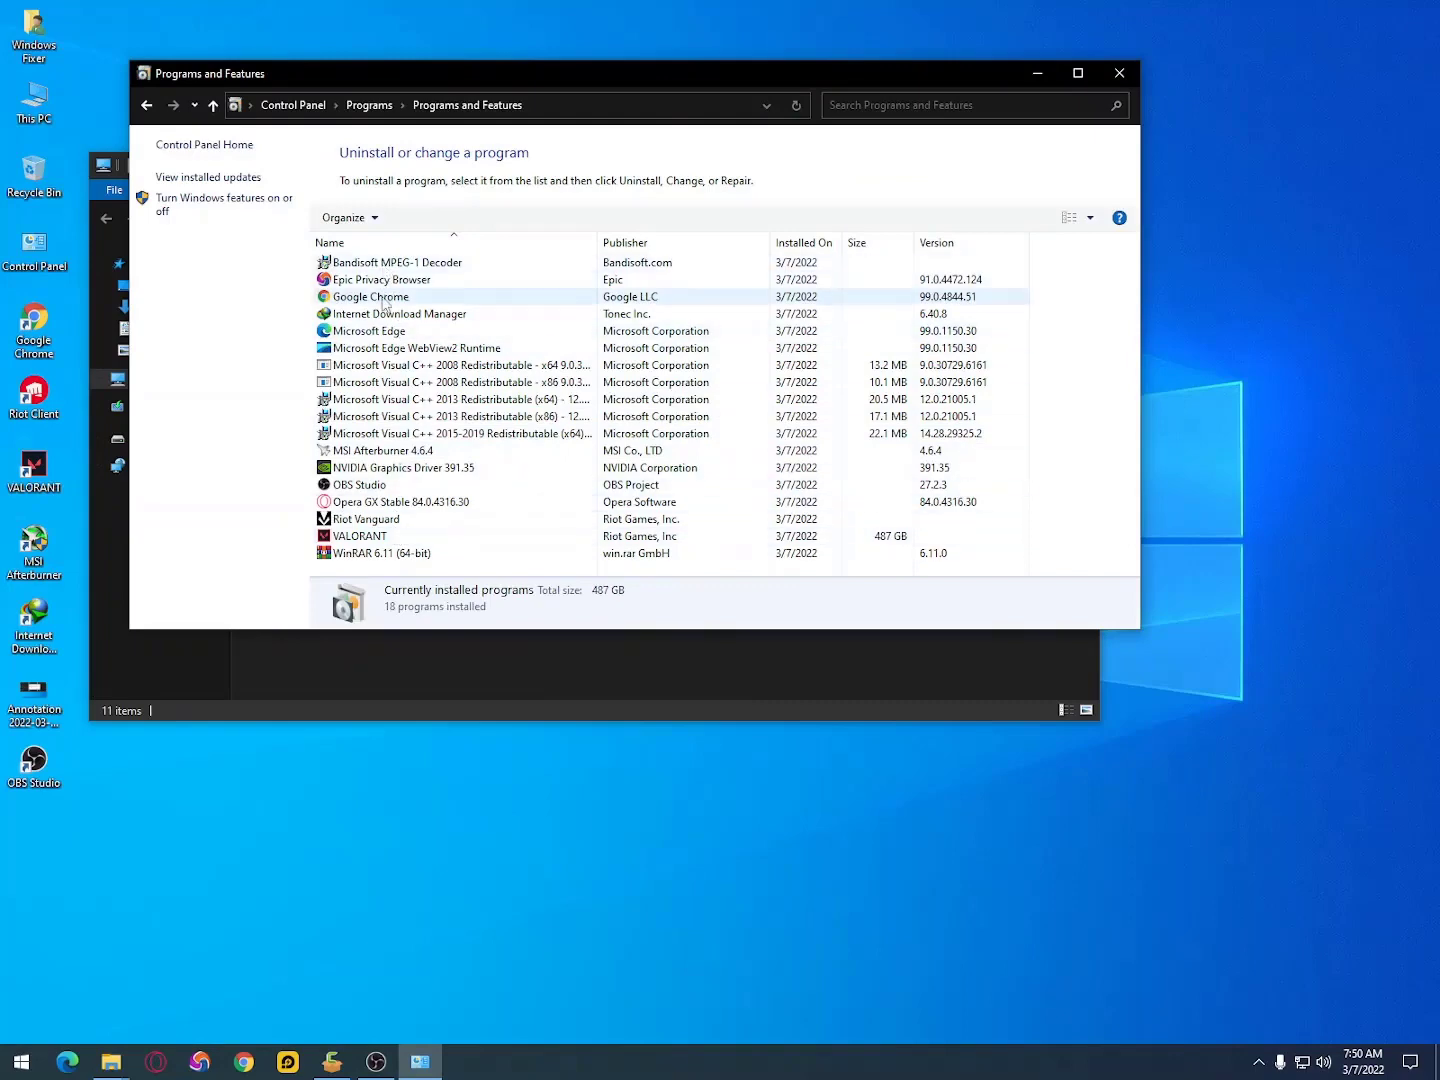
pyautogui.click(395, 418)
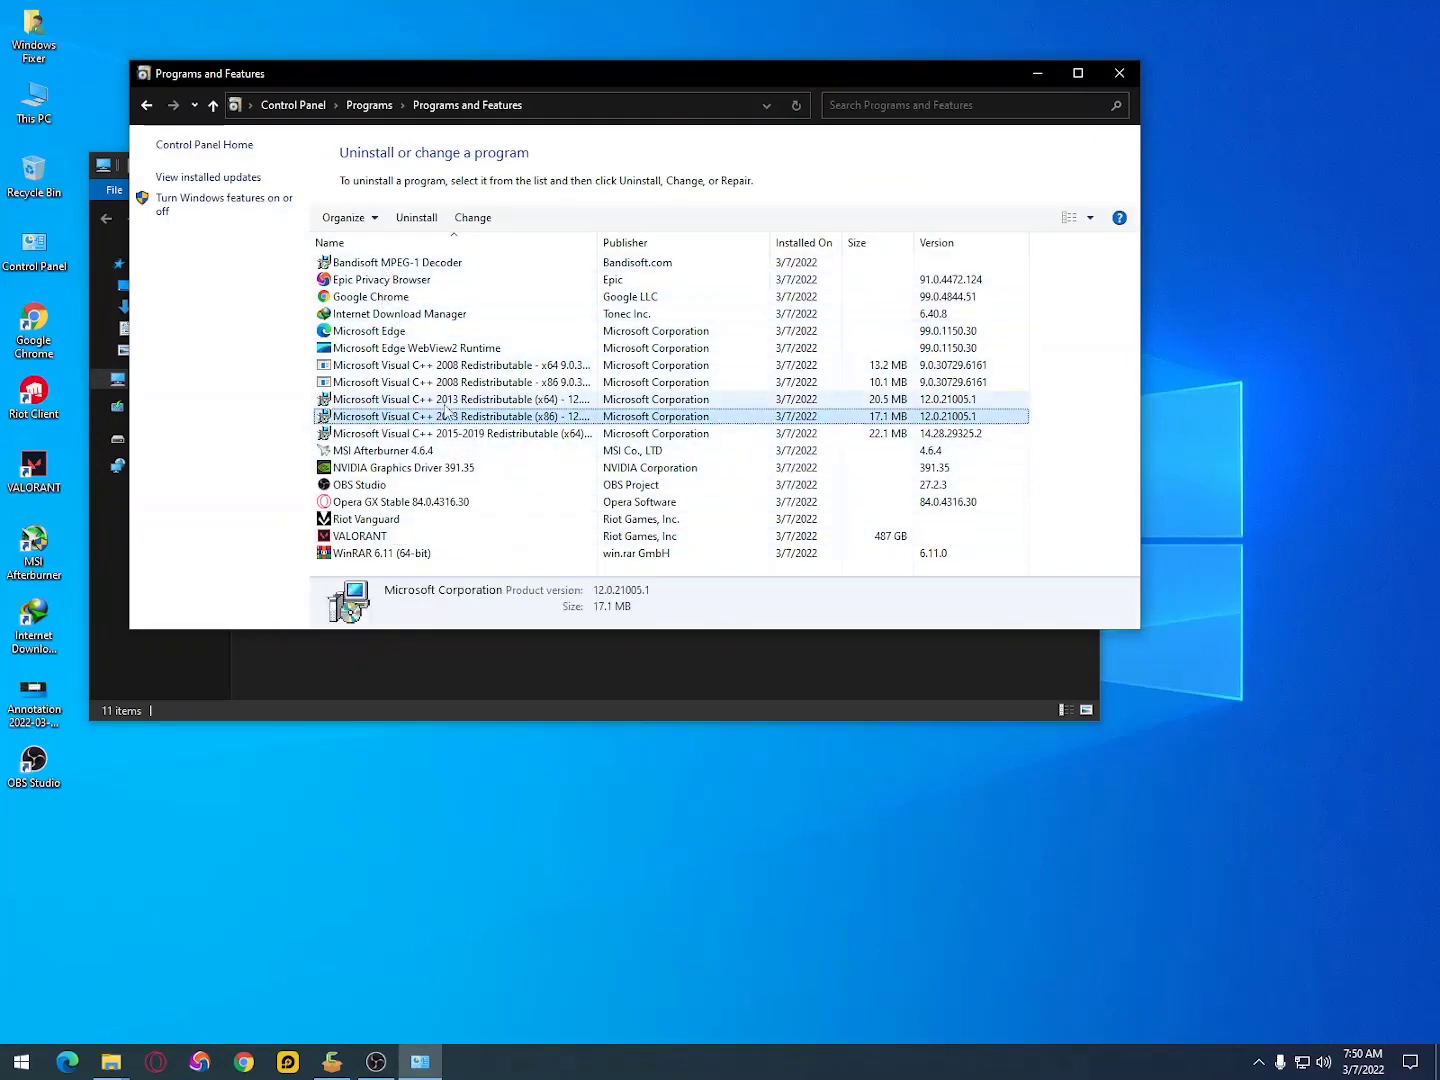
pyautogui.click(1119, 73)
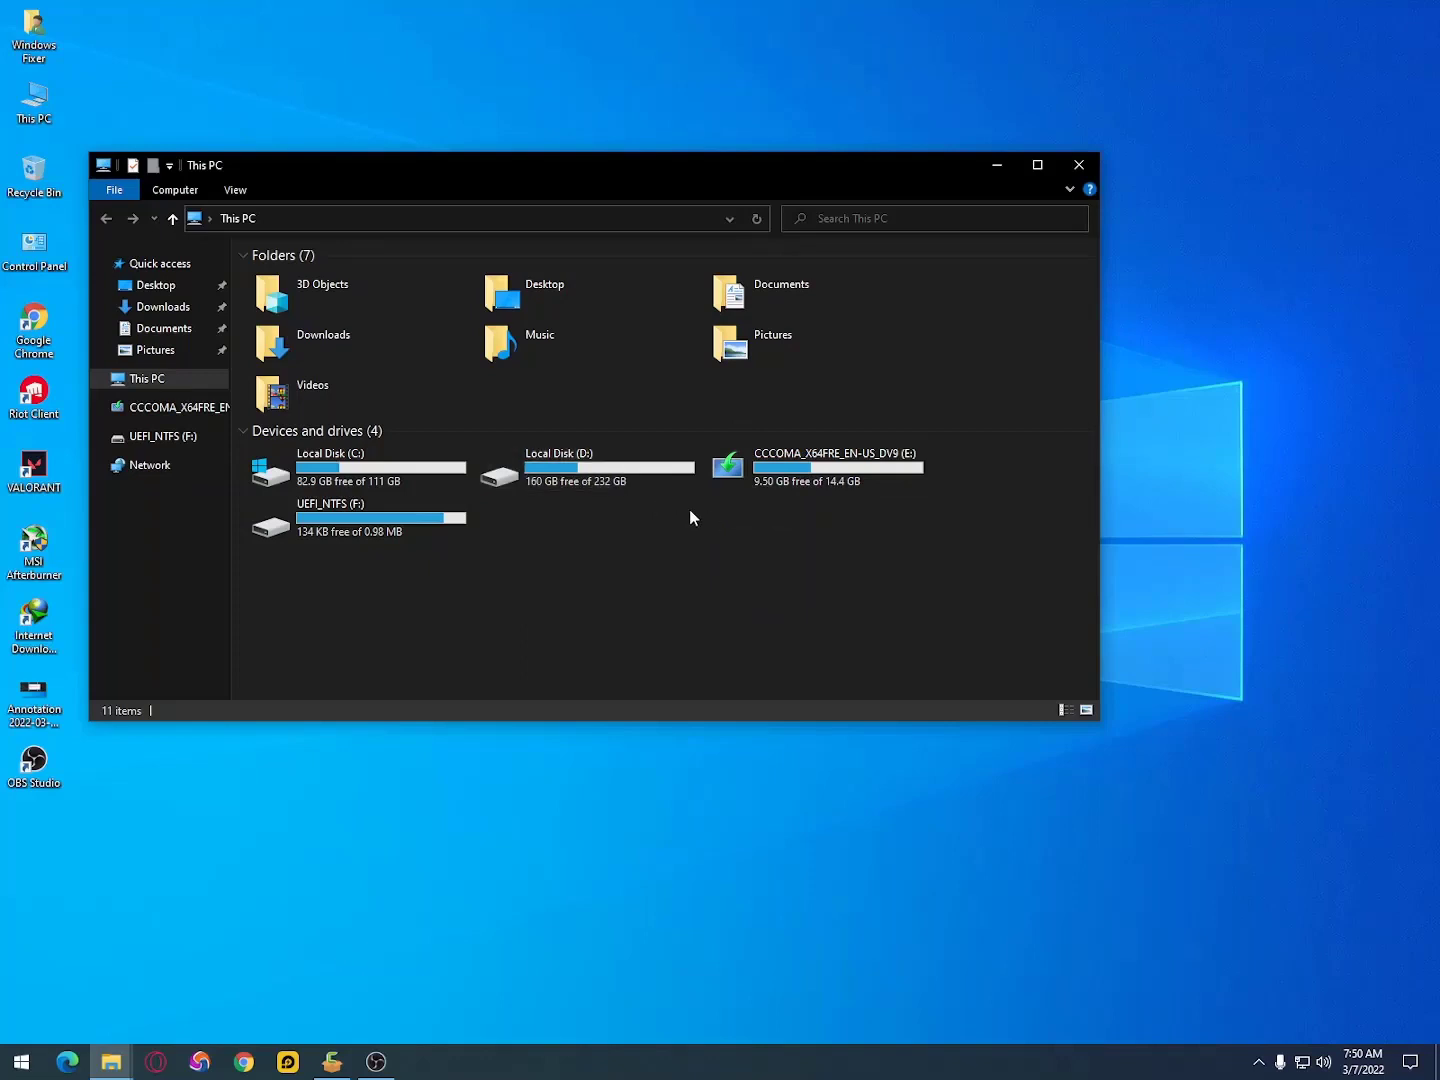
# - Browse to D:\Program Files\Camtasia and look through its leftover files
pyautogui.moveTo(671, 180); pyautogui.dragTo(841, 90)
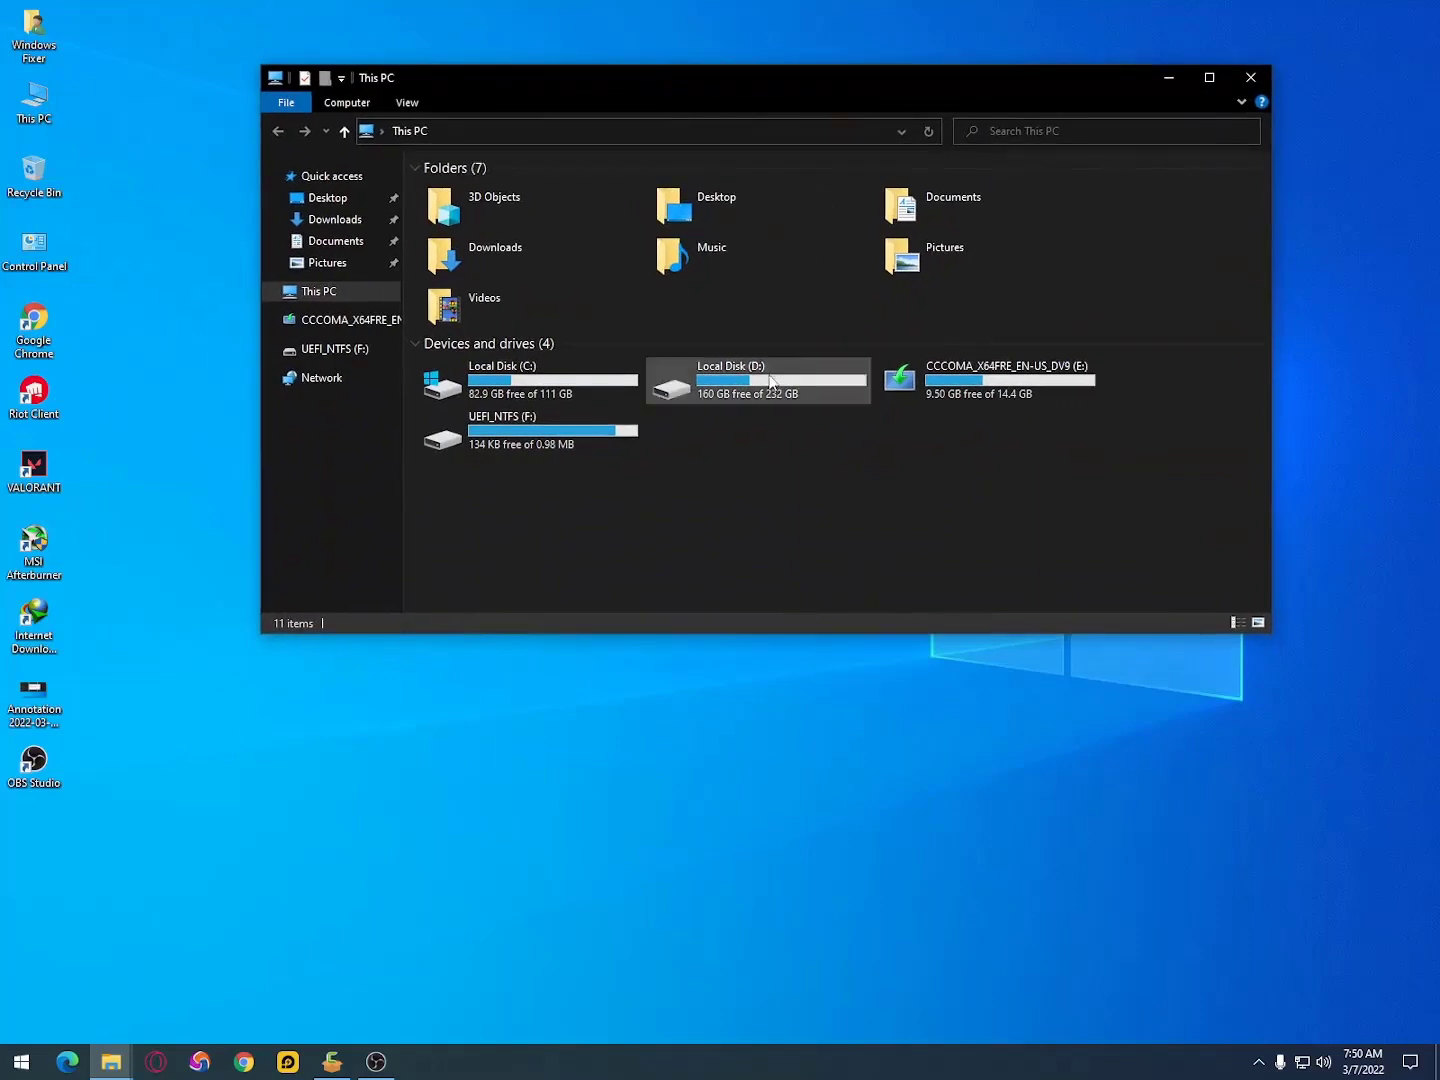
pyautogui.doubleClick(705, 378)
pyautogui.doubleClick(521, 197)
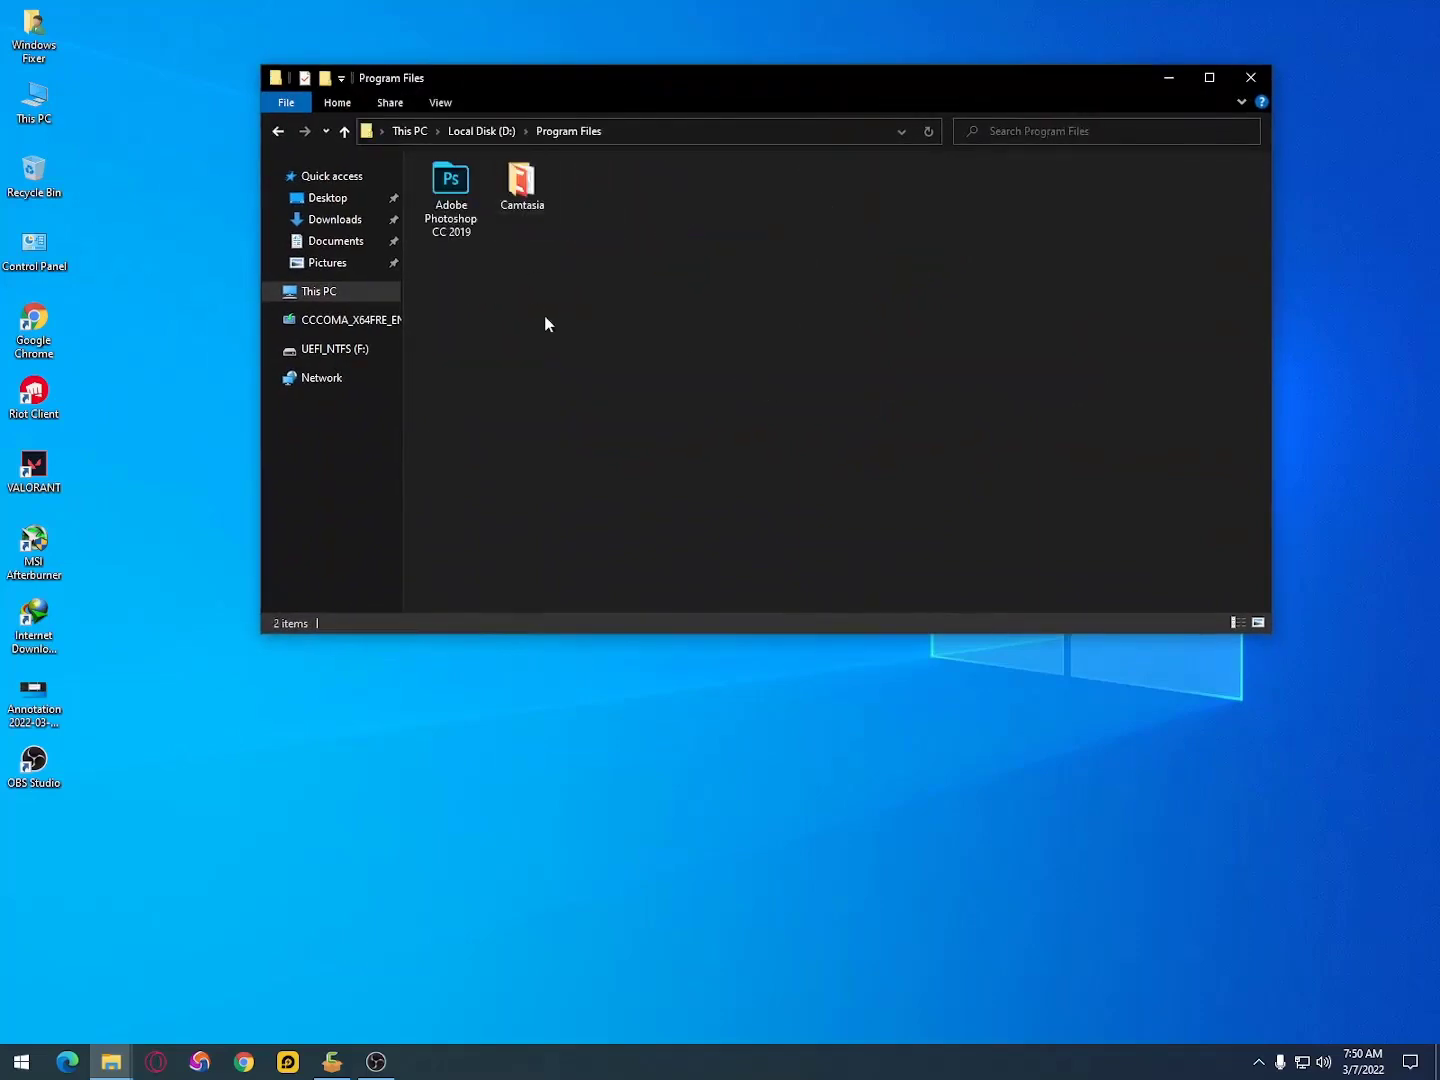
pyautogui.doubleClick(521, 188)
pyautogui.scroll(-5, 643, 401)
pyautogui.scroll(5, 735, 500)
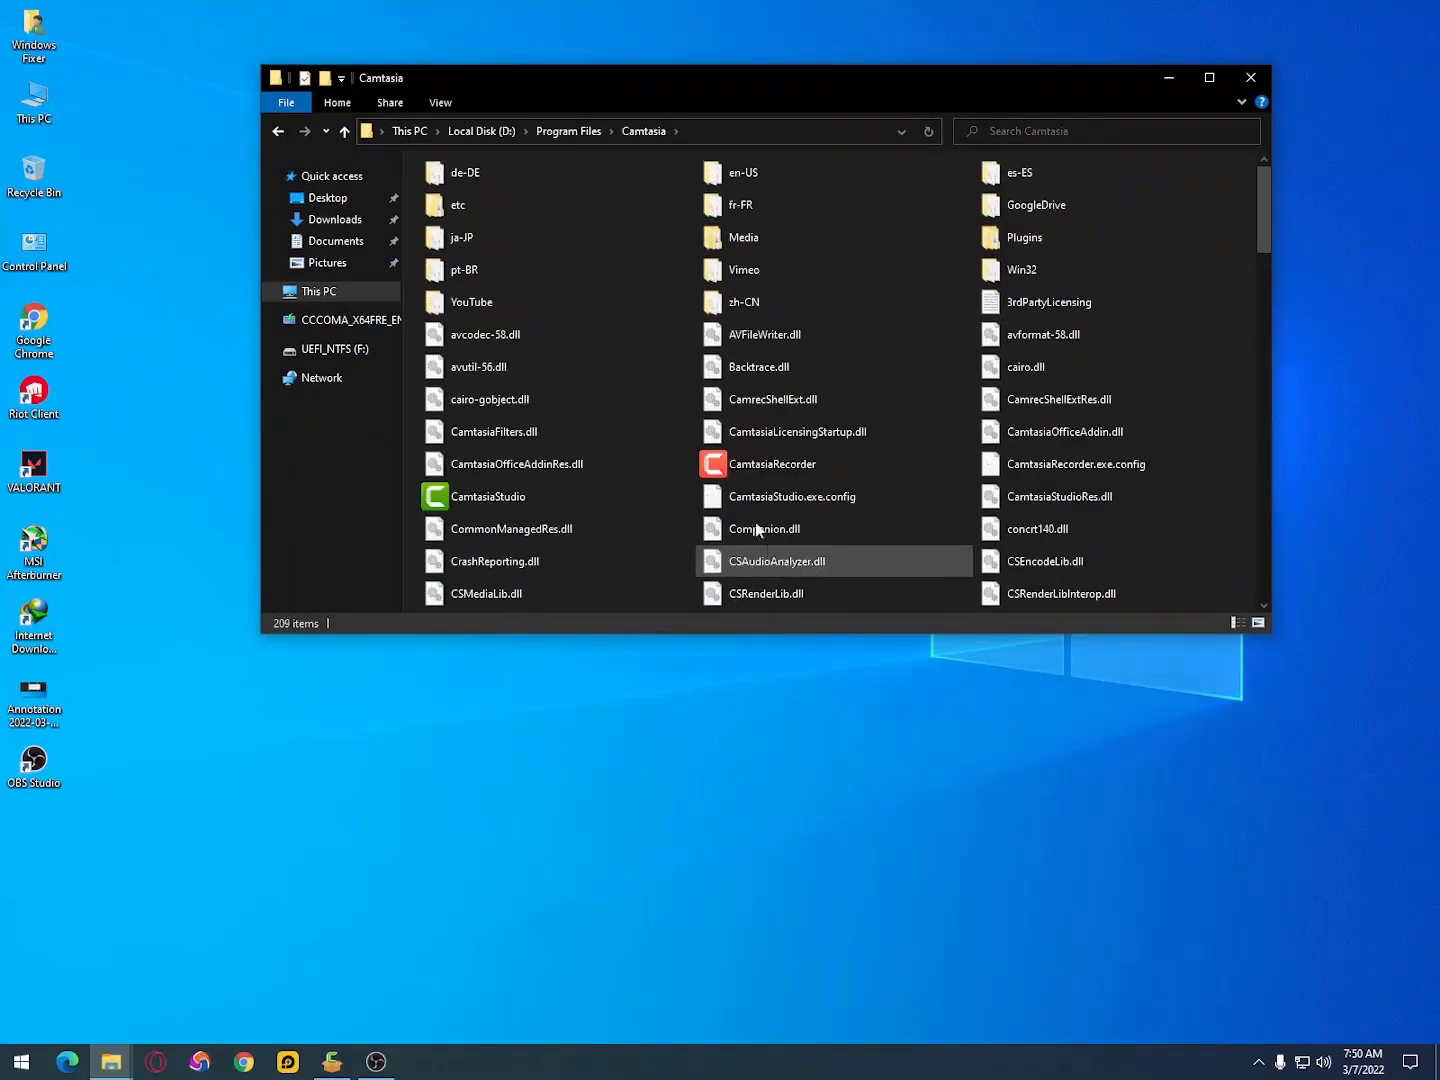
pyautogui.scroll(-4, 626, 517)
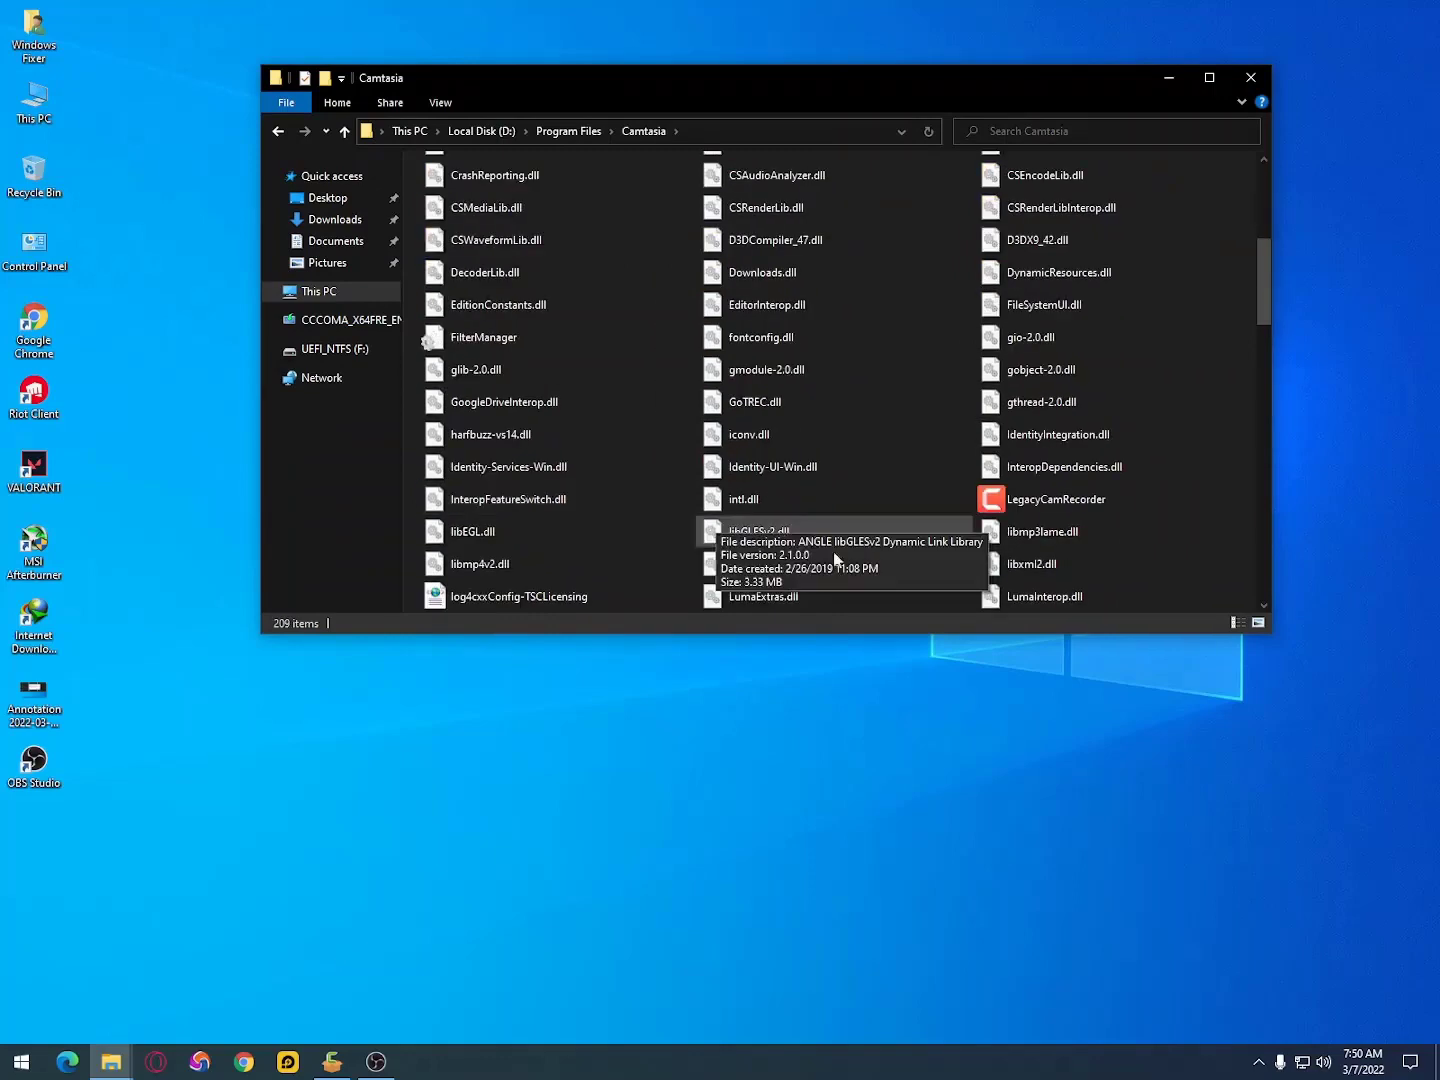
pyautogui.scroll(-3, 673, 530)
pyautogui.scroll(8, 673, 525)
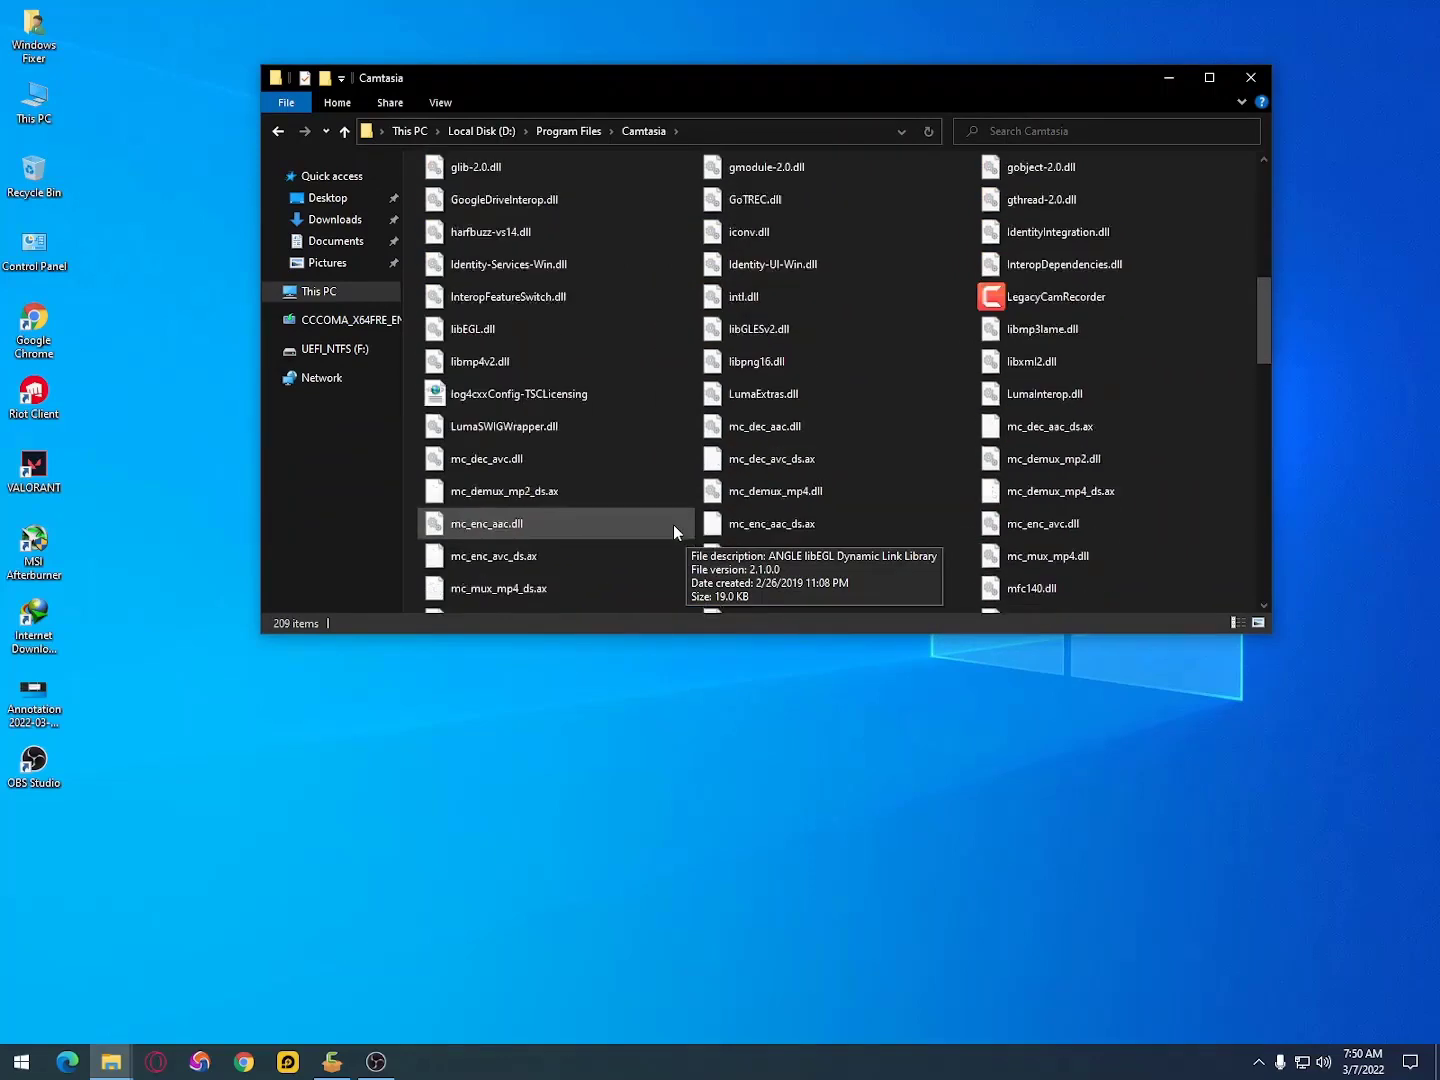
# - Permanently delete the Camtasia folder from D:\Program Files, then minimize Explorer
pyautogui.click(279, 133)
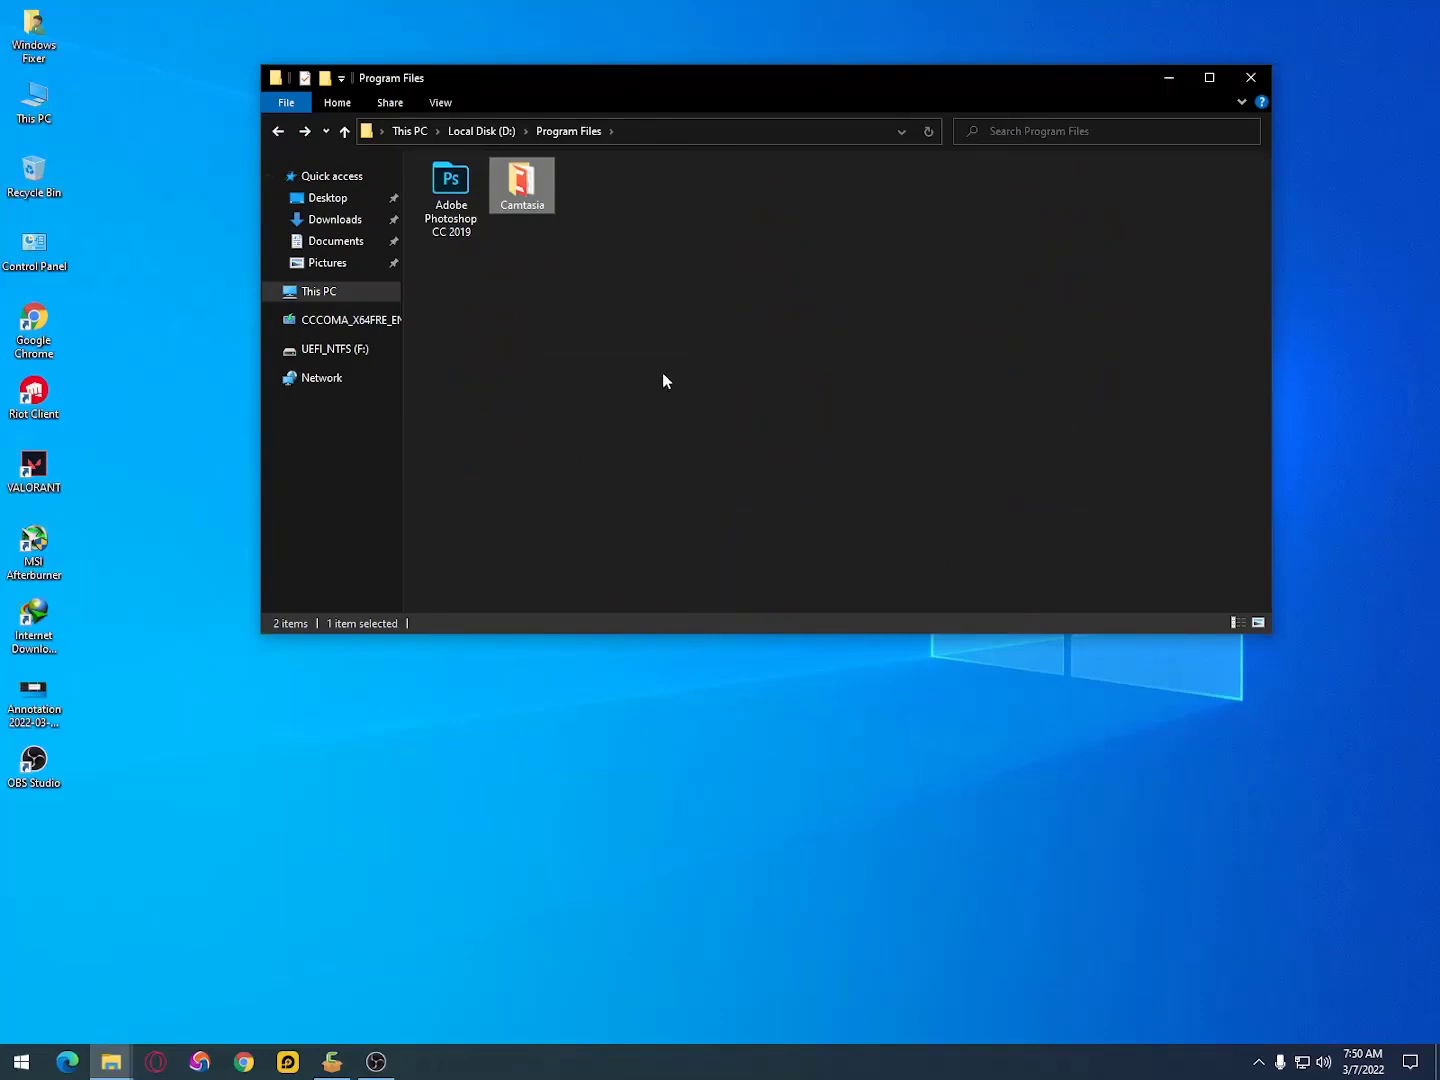
pyautogui.hotkey('shift', 'Delete')
pyautogui.press('Return')
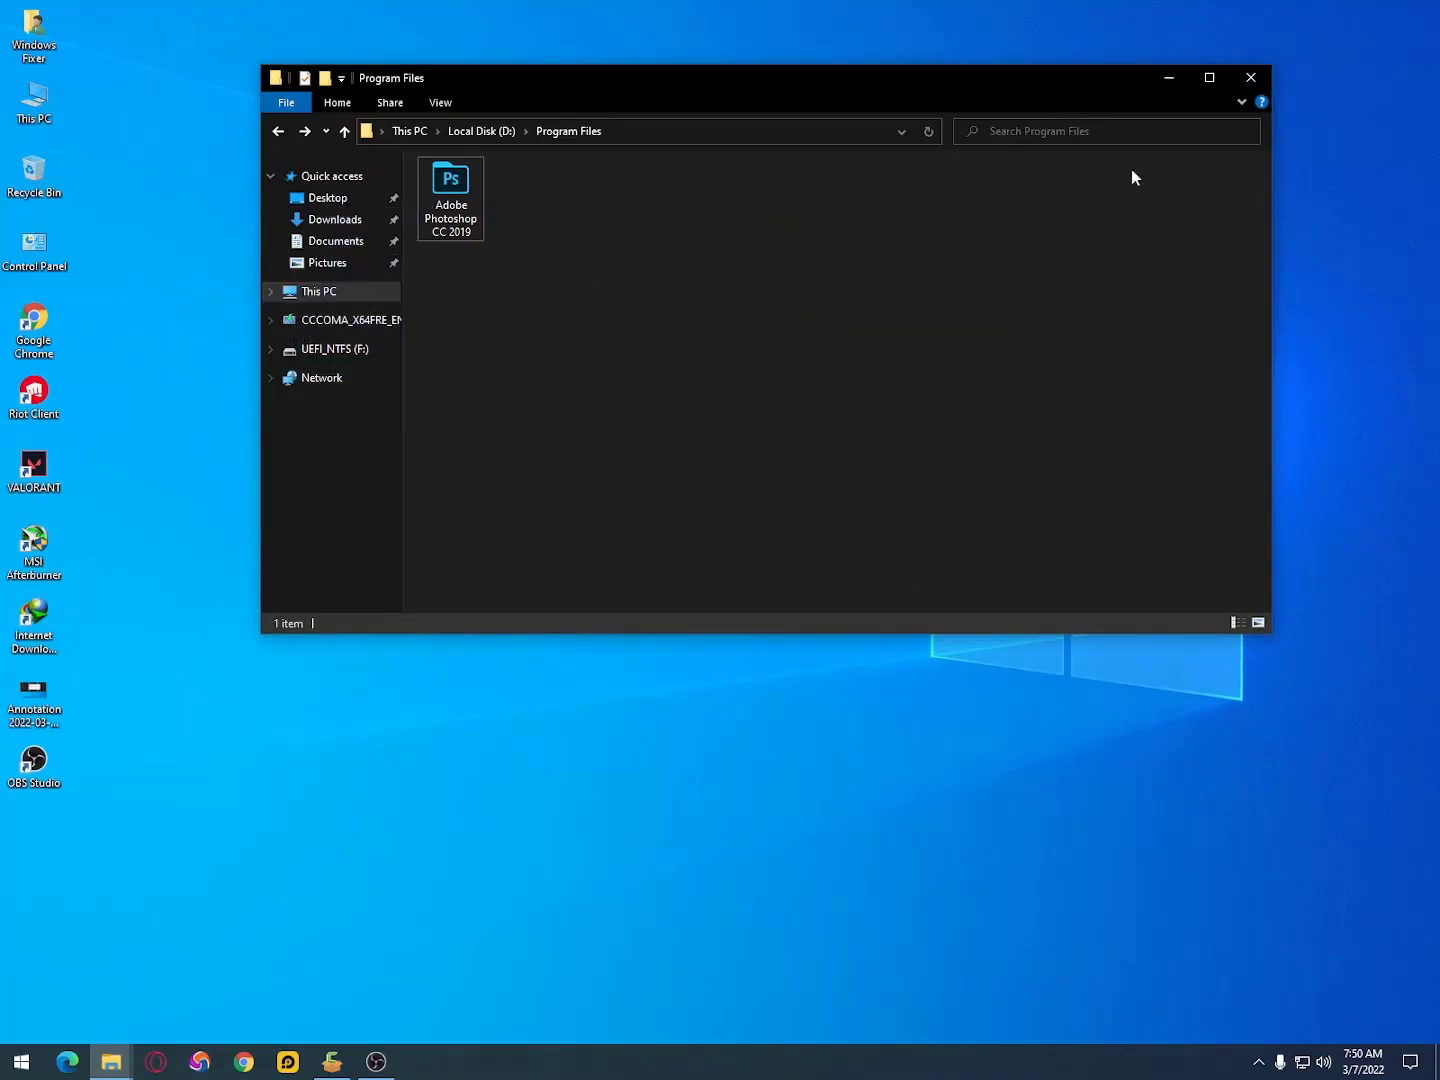
pyautogui.click(1168, 78)
pyautogui.click(332, 1061)
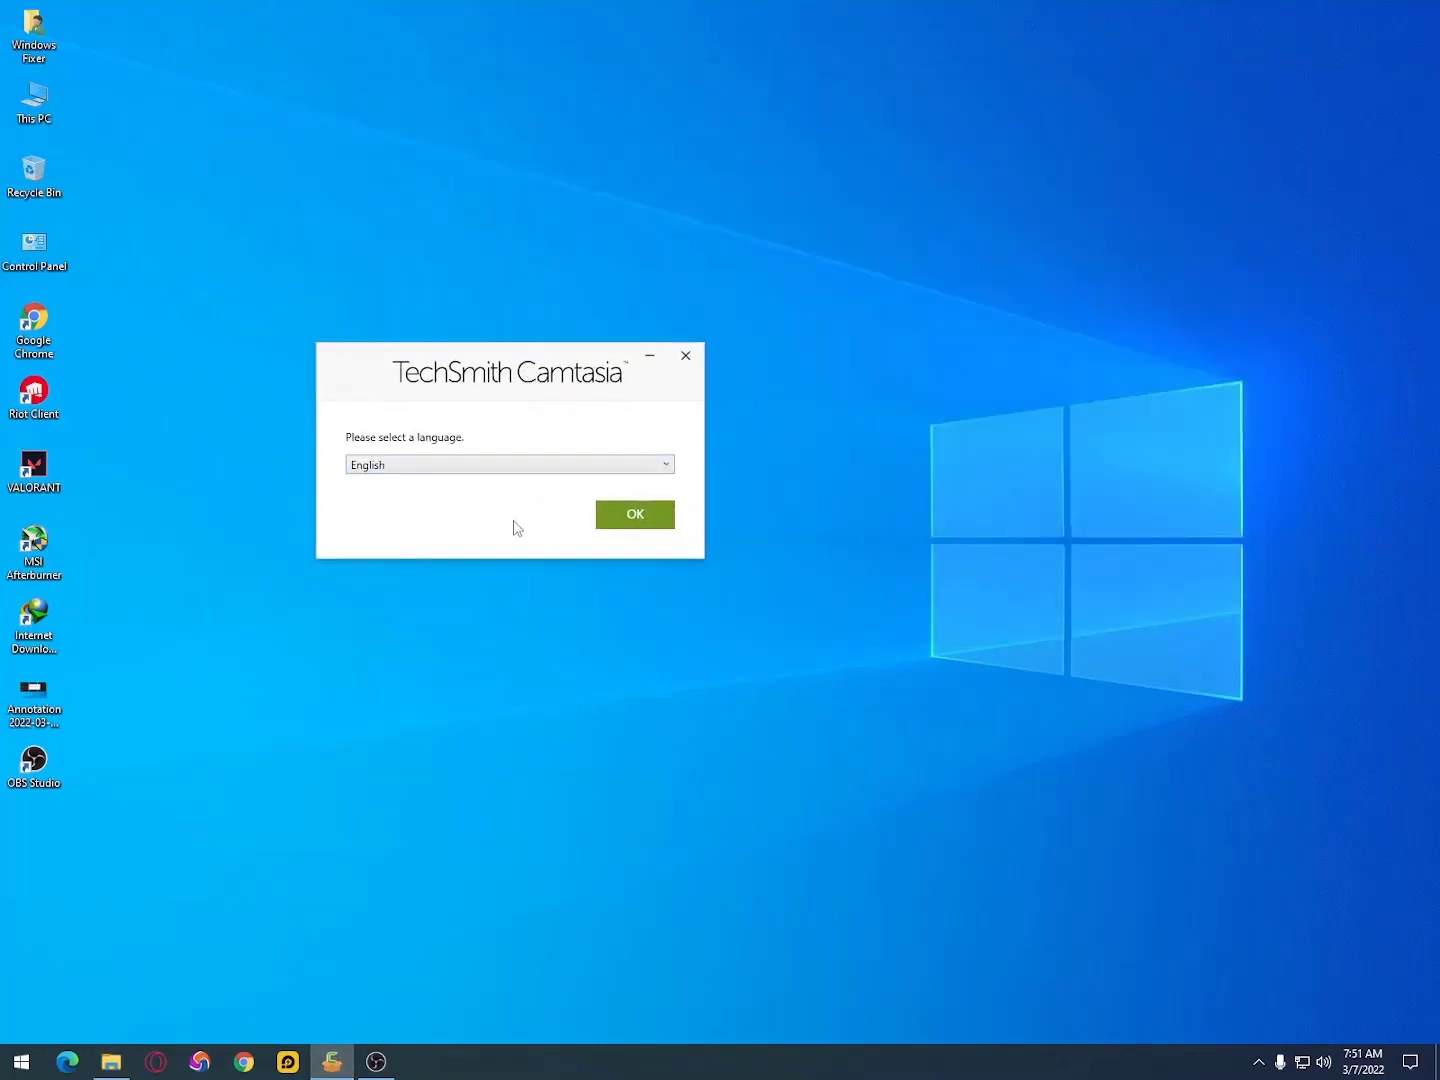
# - Confirm English as the installer language and accept the License Terms
pyautogui.moveTo(508, 354); pyautogui.dragTo(698, 314)
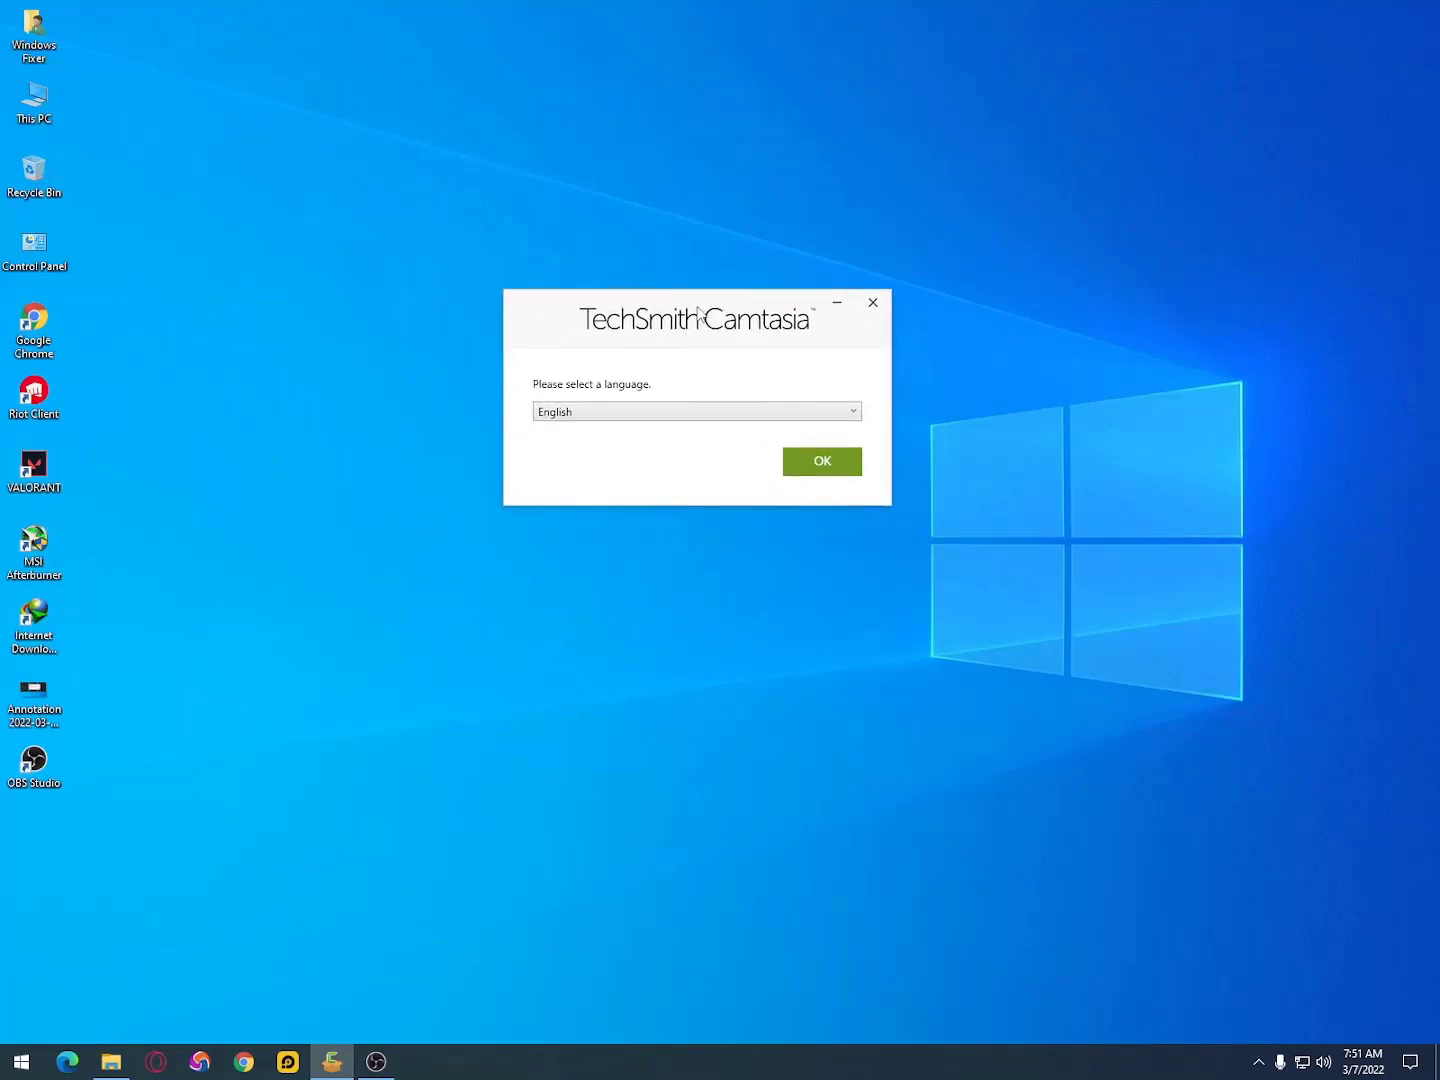
pyautogui.moveTo(699, 316); pyautogui.dragTo(714, 283)
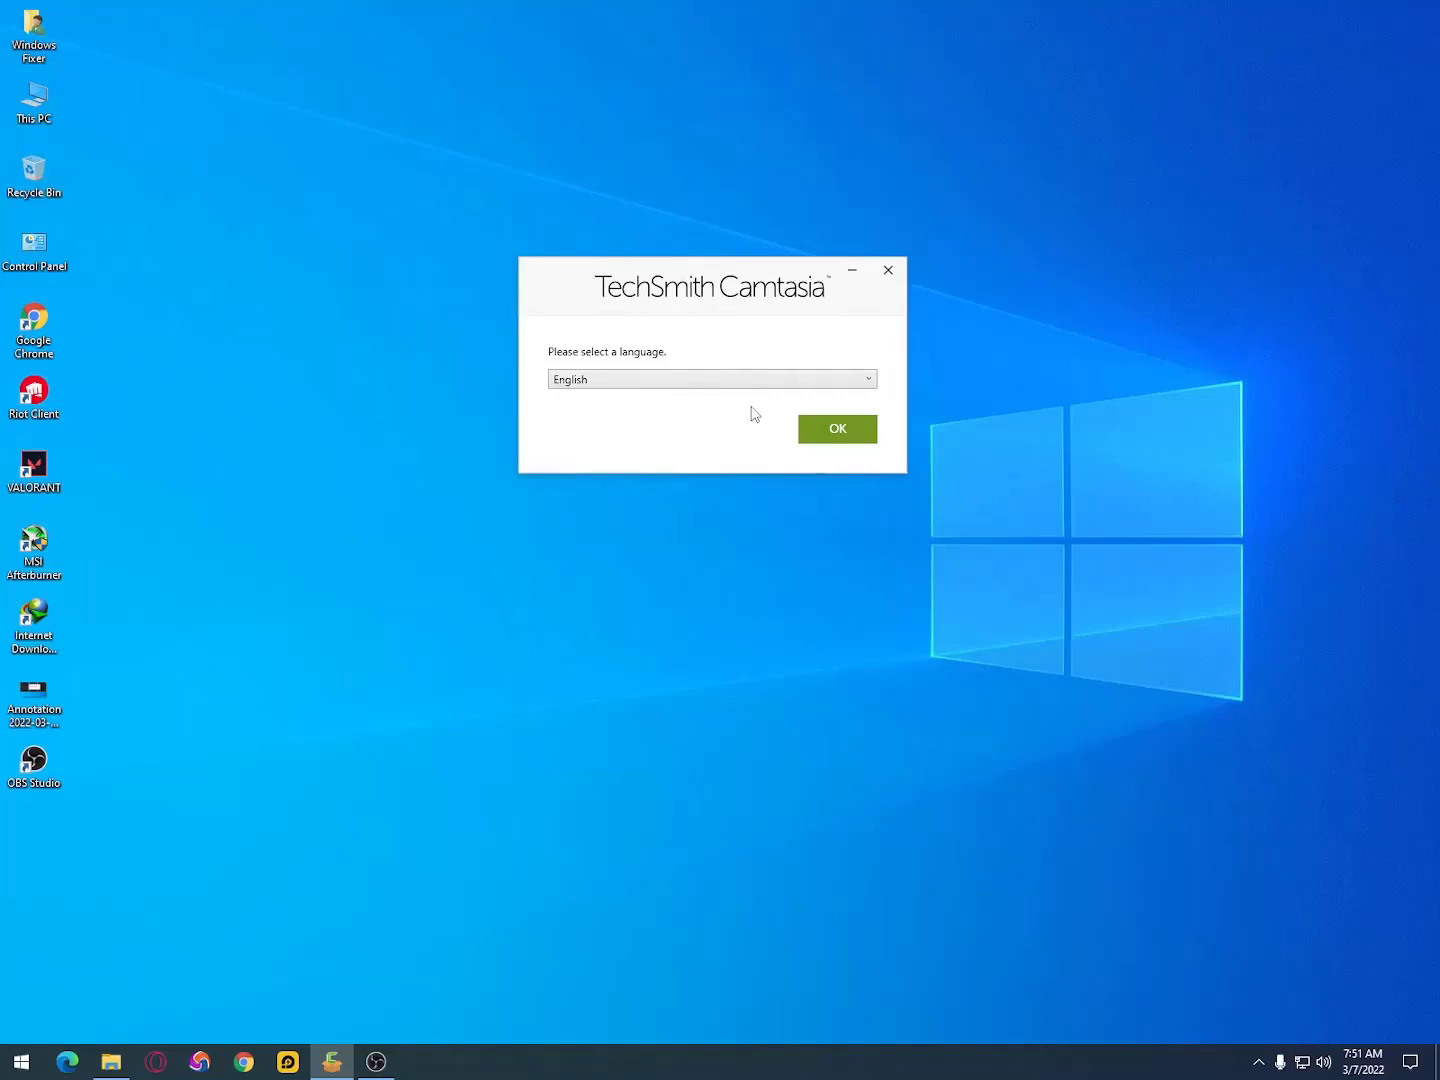
pyautogui.click(833, 430)
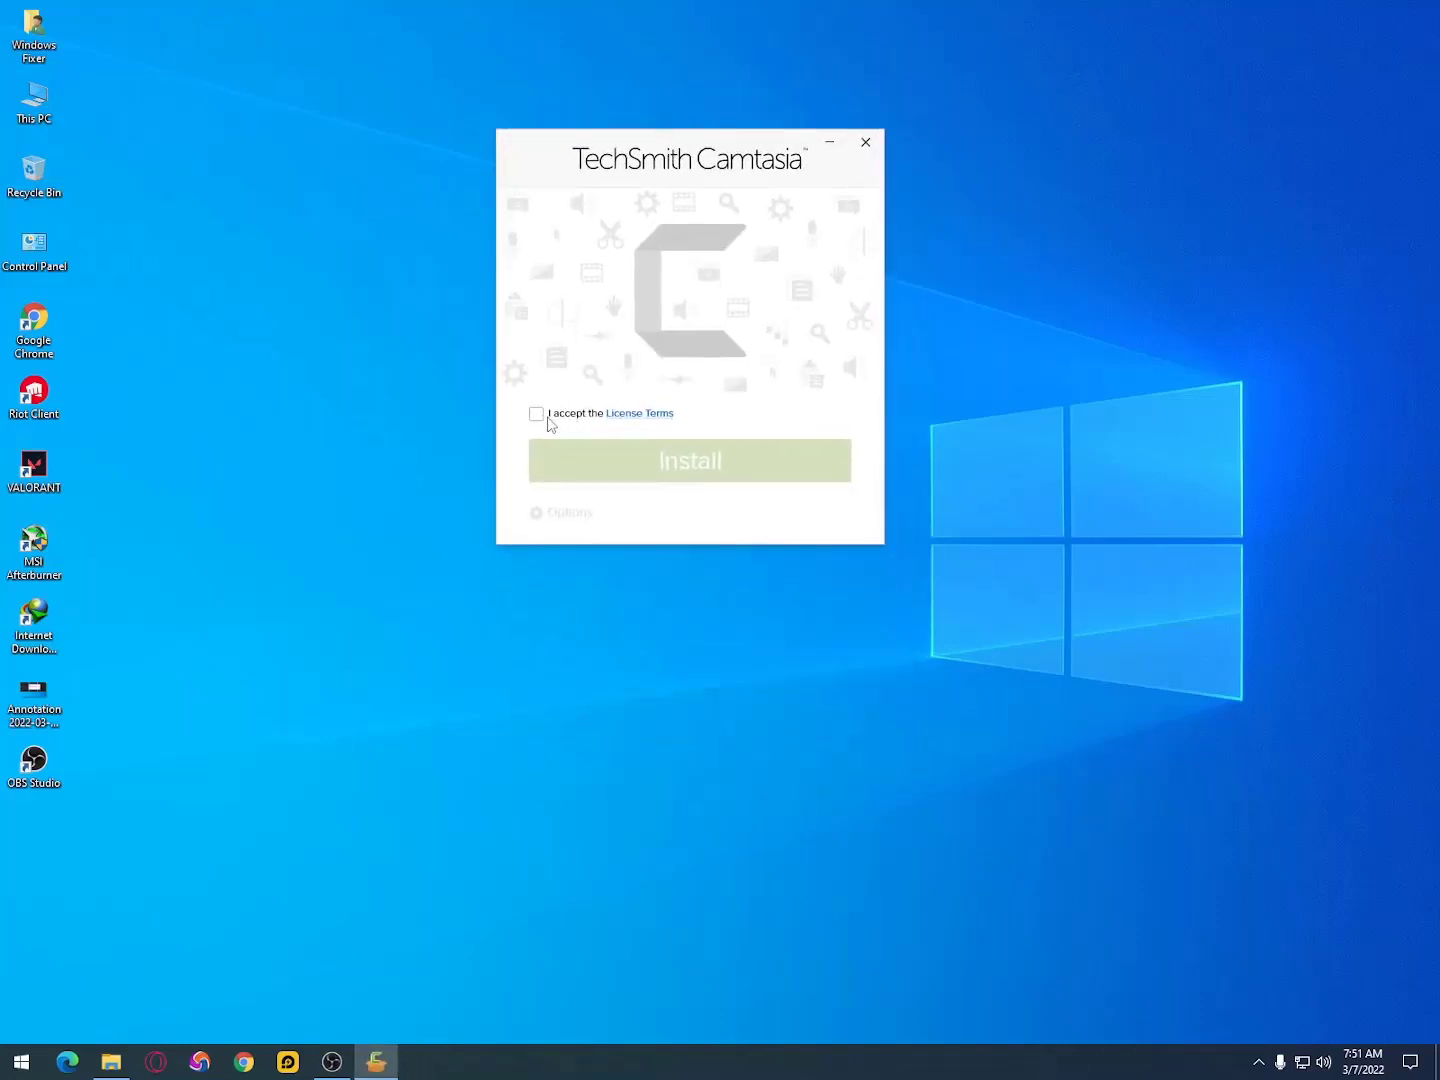
pyautogui.click(537, 415)
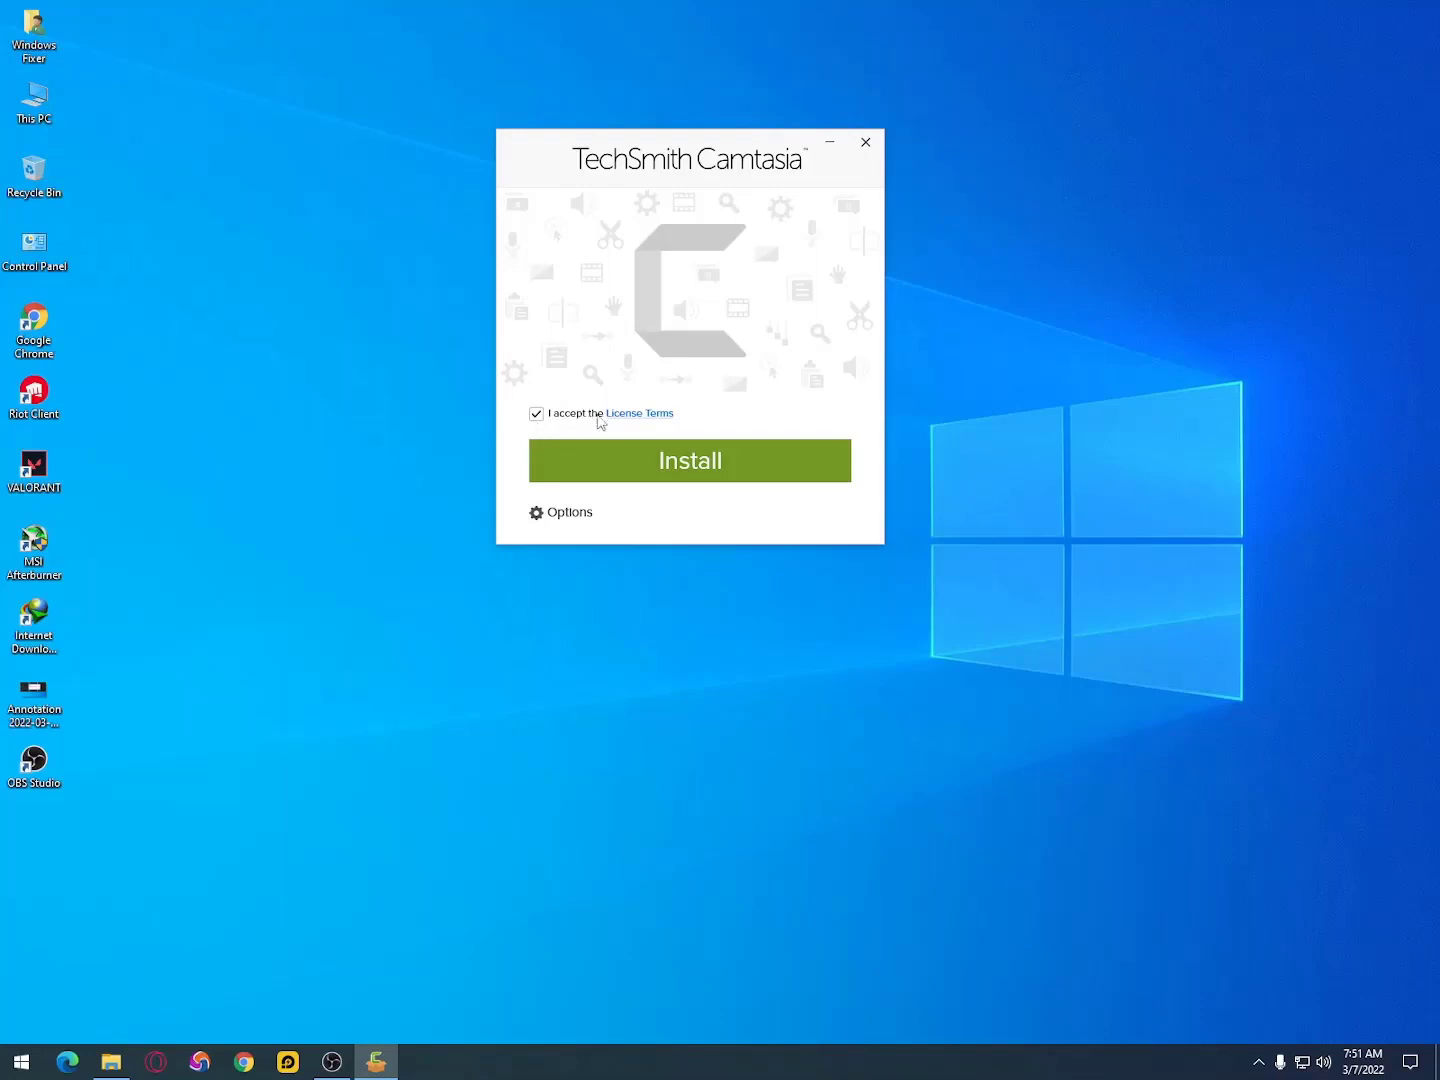
# - Browse the destination folder tree to Local Disk (D:) > Program Files
pyautogui.click(568, 512)
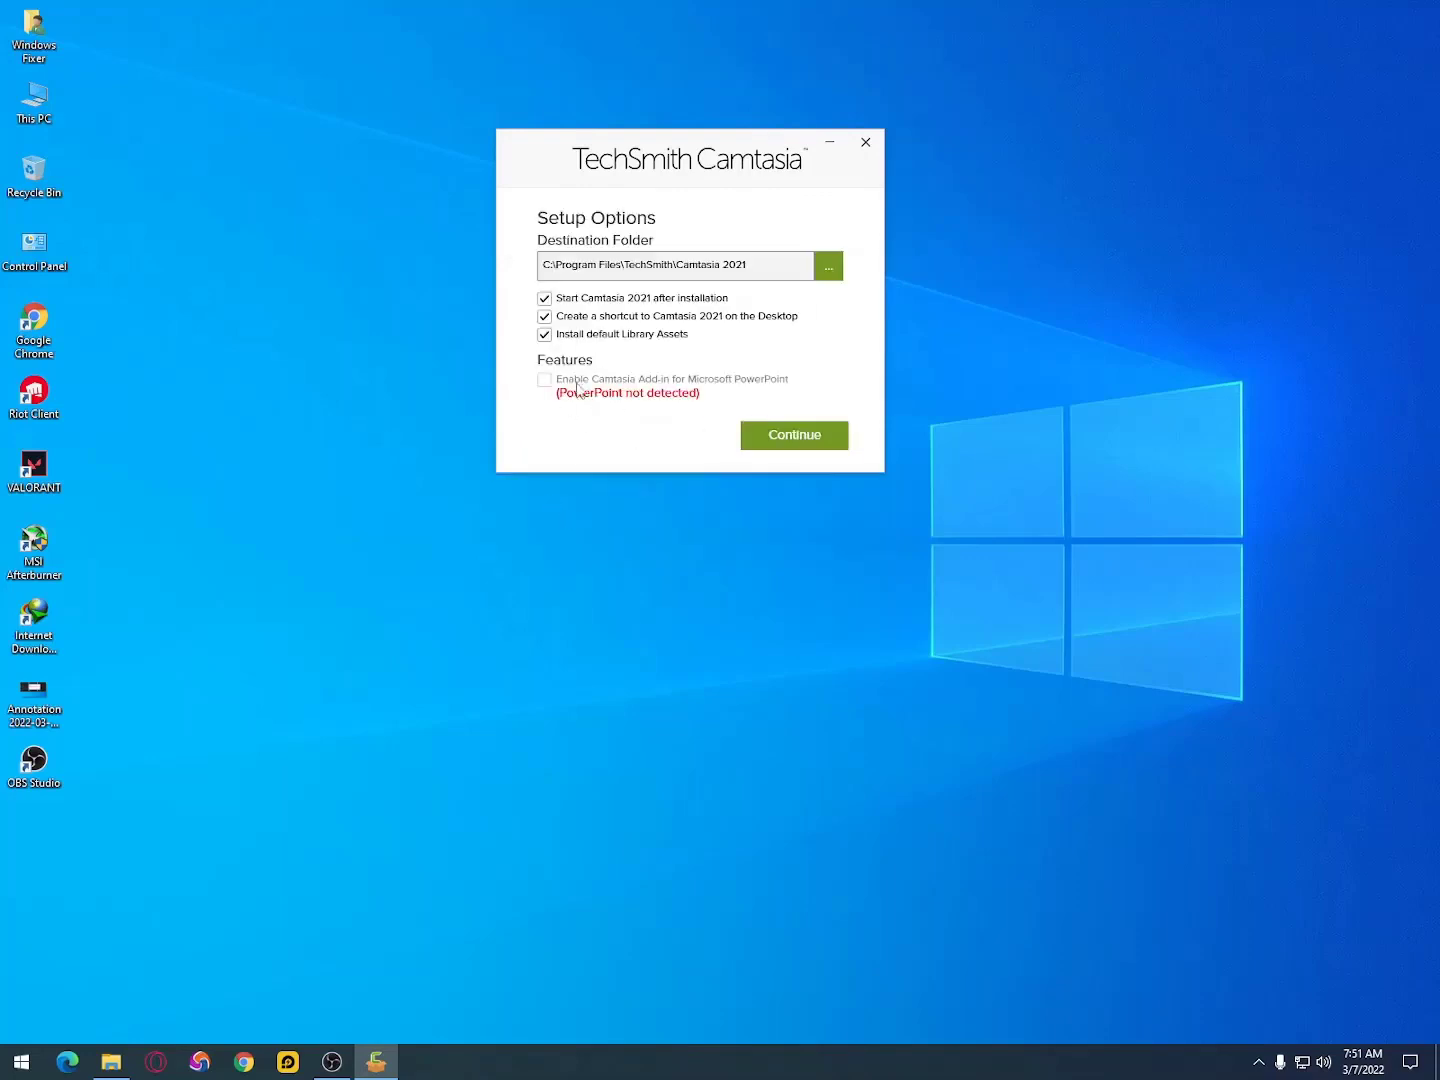
pyautogui.click(827, 266)
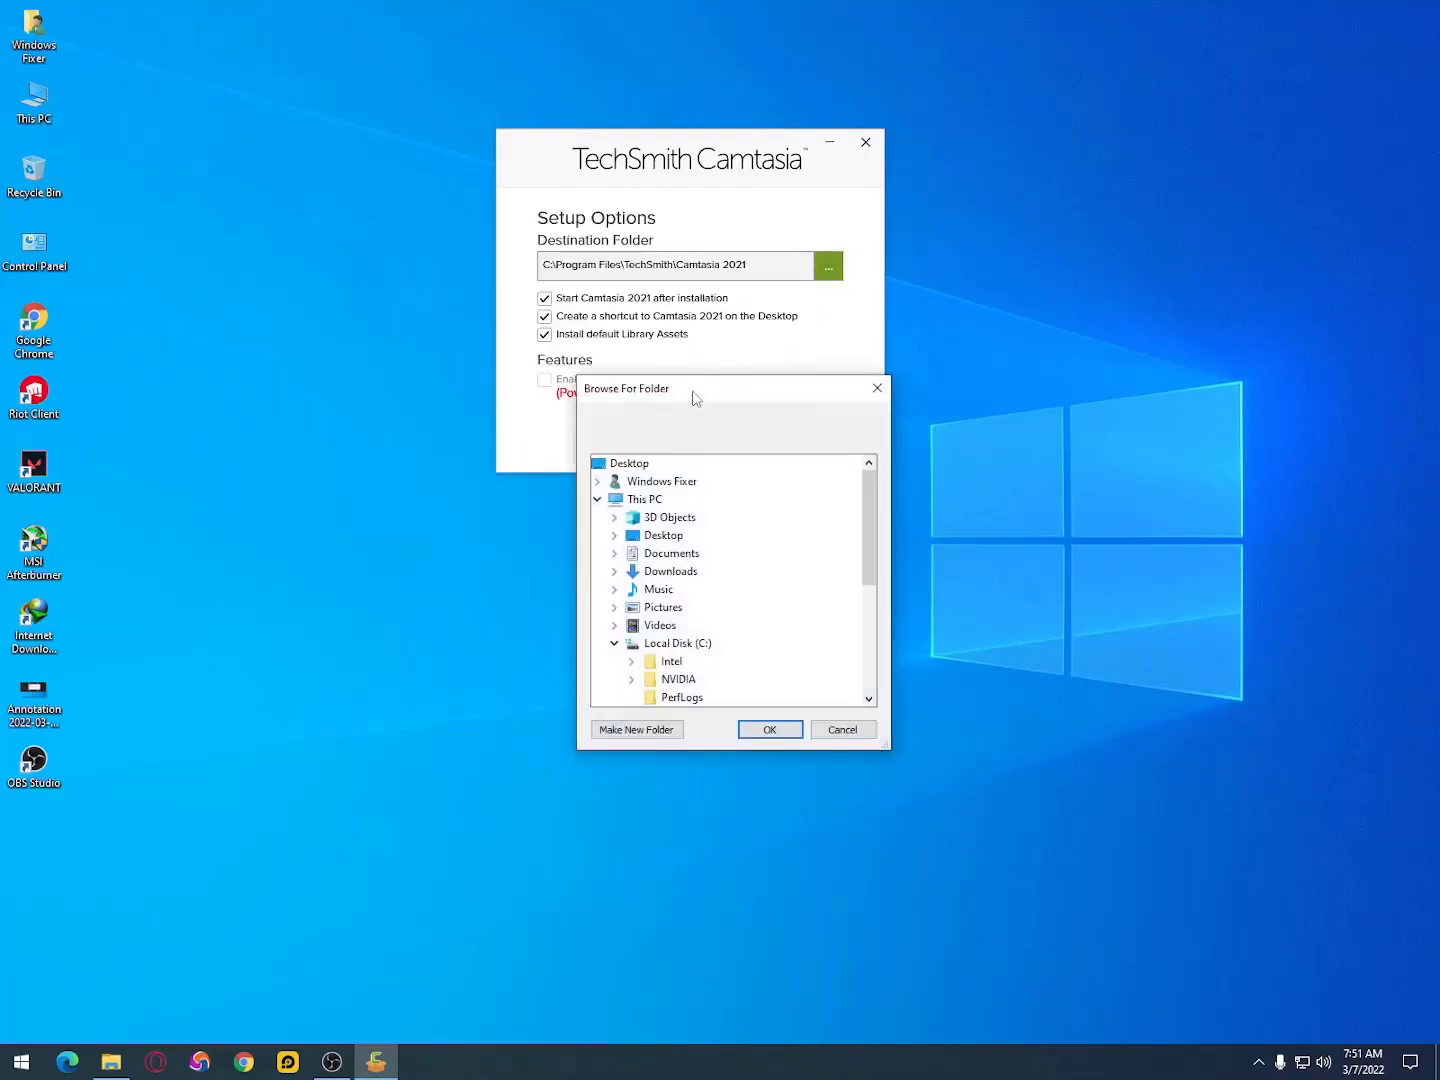
pyautogui.click(640, 450)
pyautogui.scroll(-2, 640, 419)
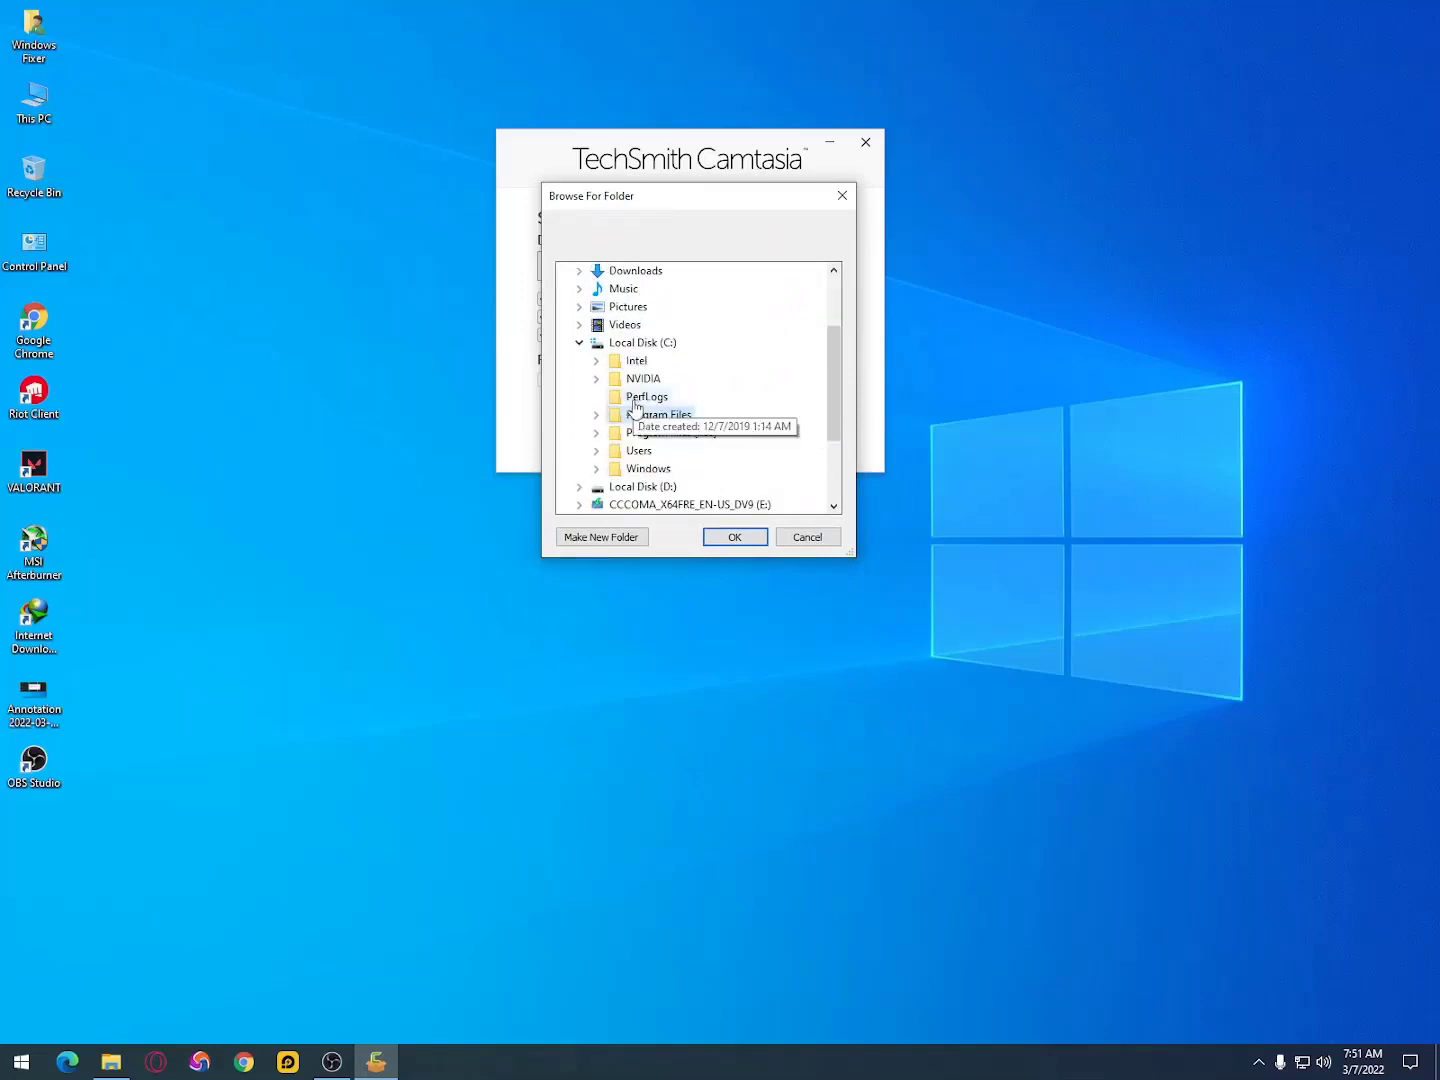
pyautogui.click(579, 342)
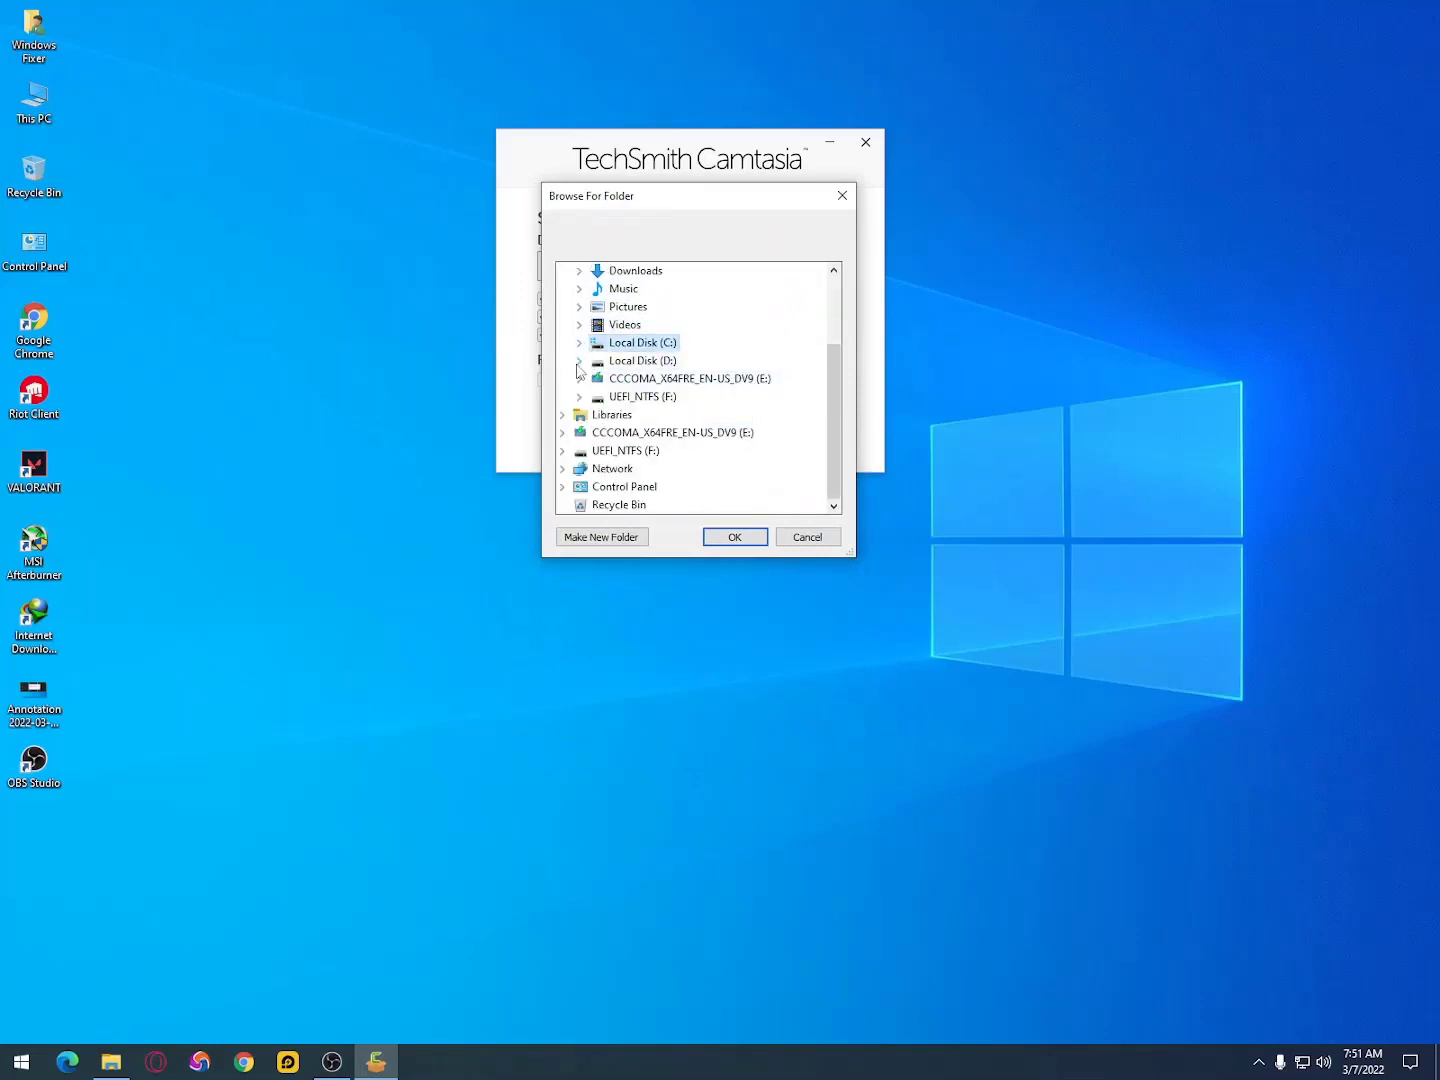
pyautogui.click(579, 360)
pyautogui.click(640, 361)
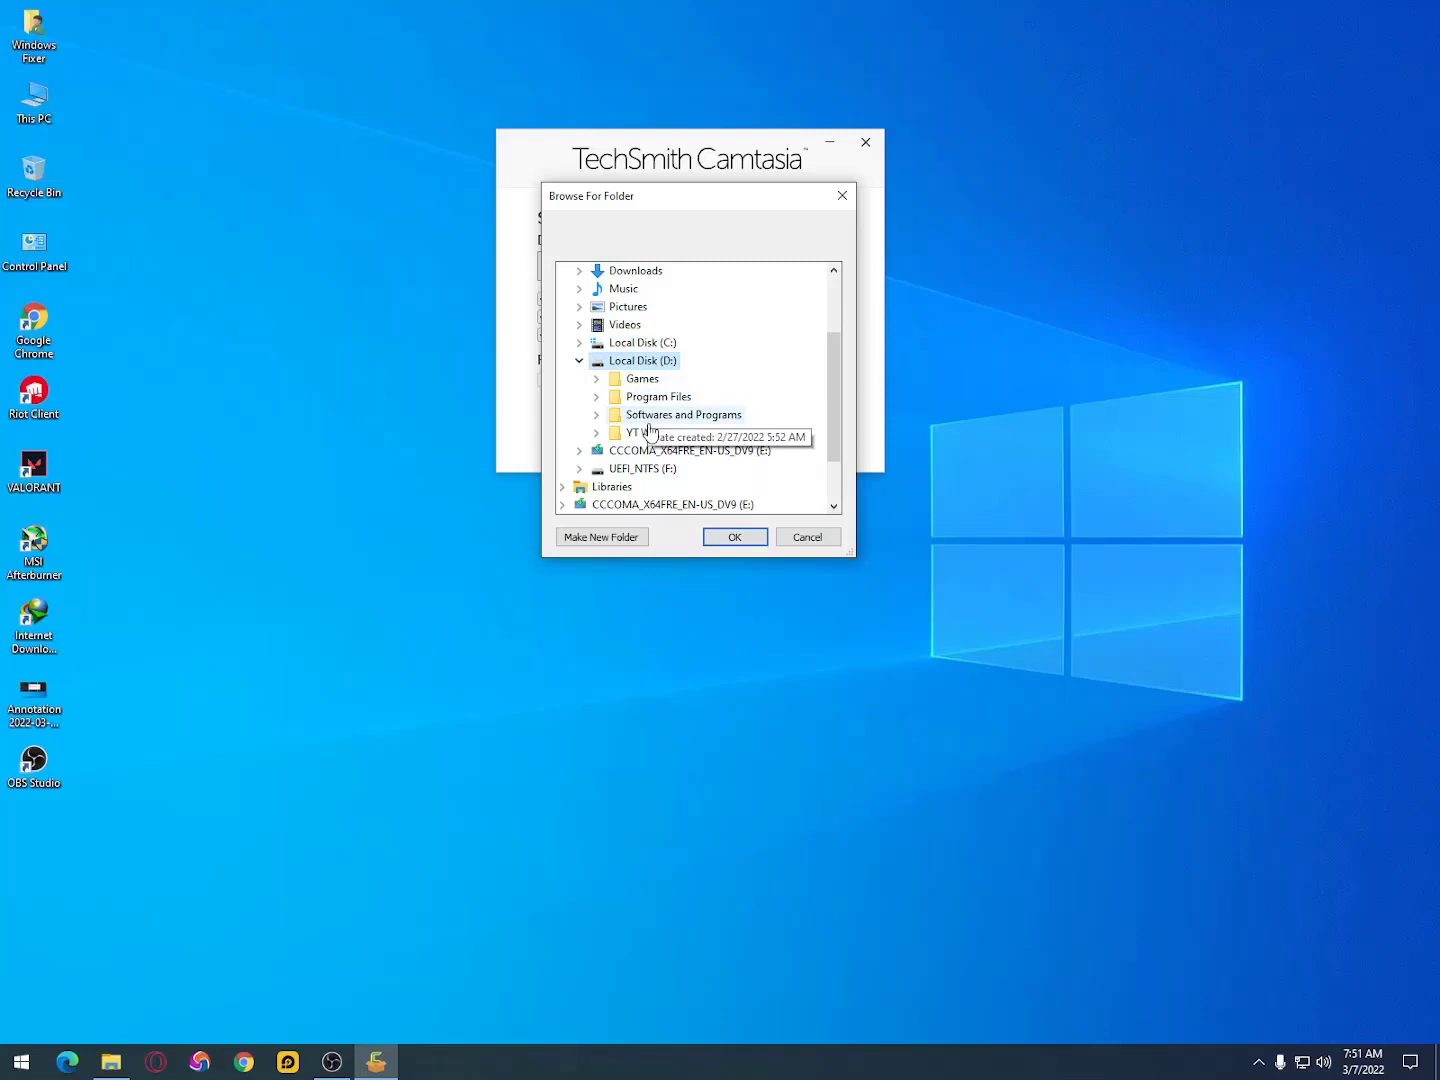
pyautogui.click(658, 396)
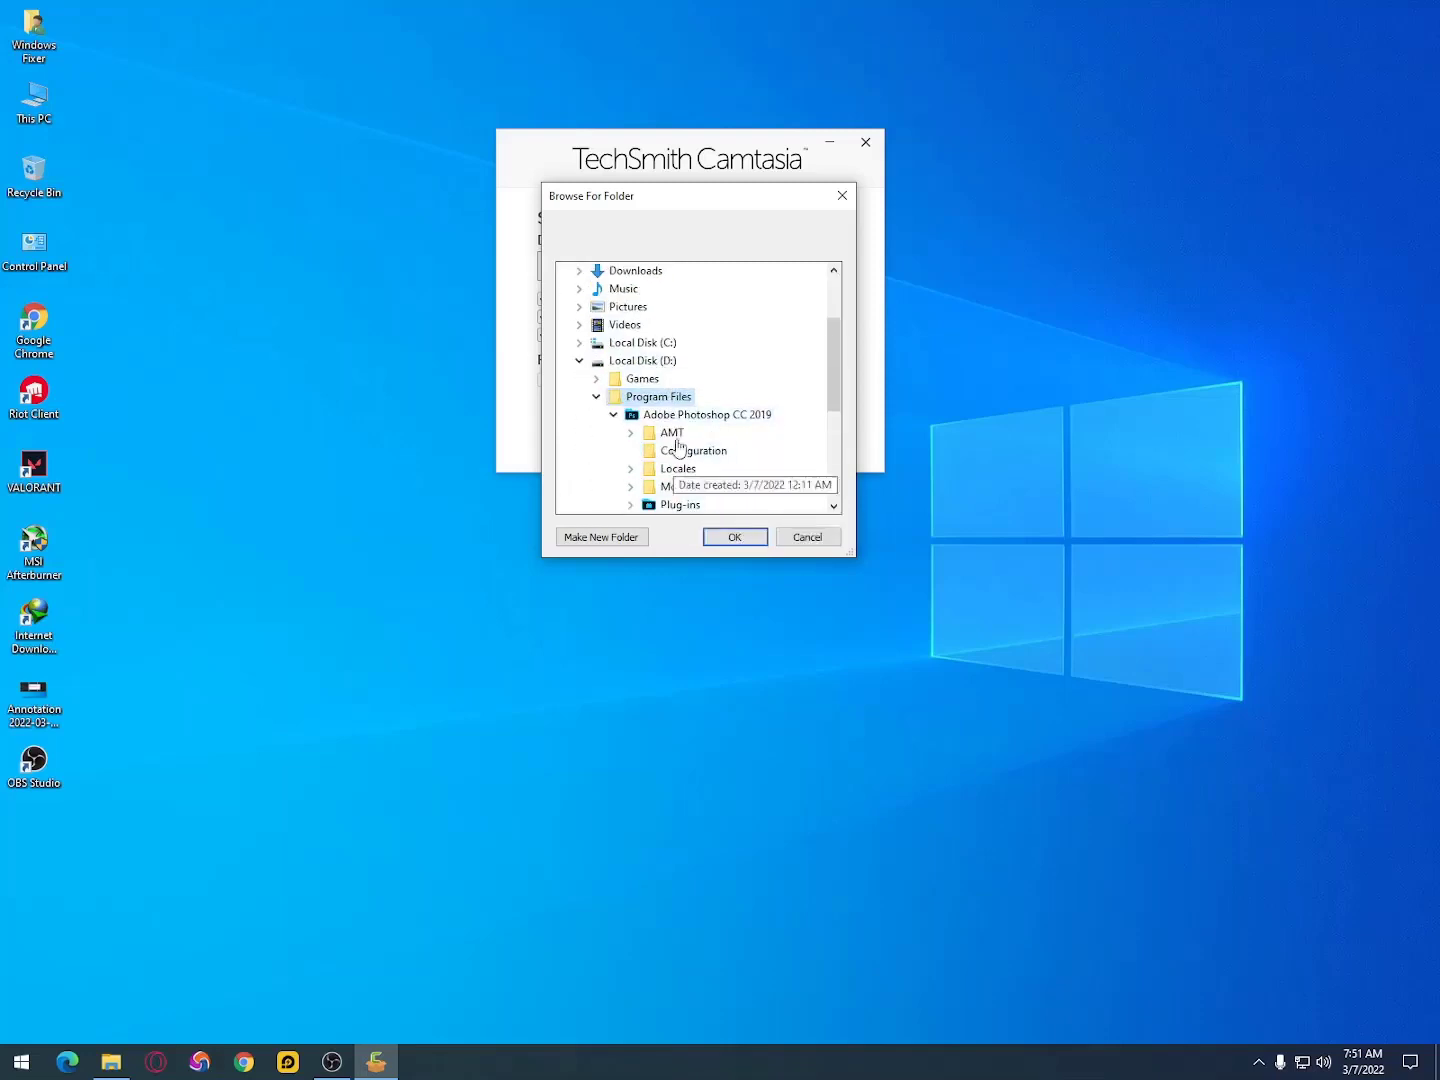
# - Create a new folder in D:\Program Files as the install destination and return to the install page
pyautogui.click(601, 536)
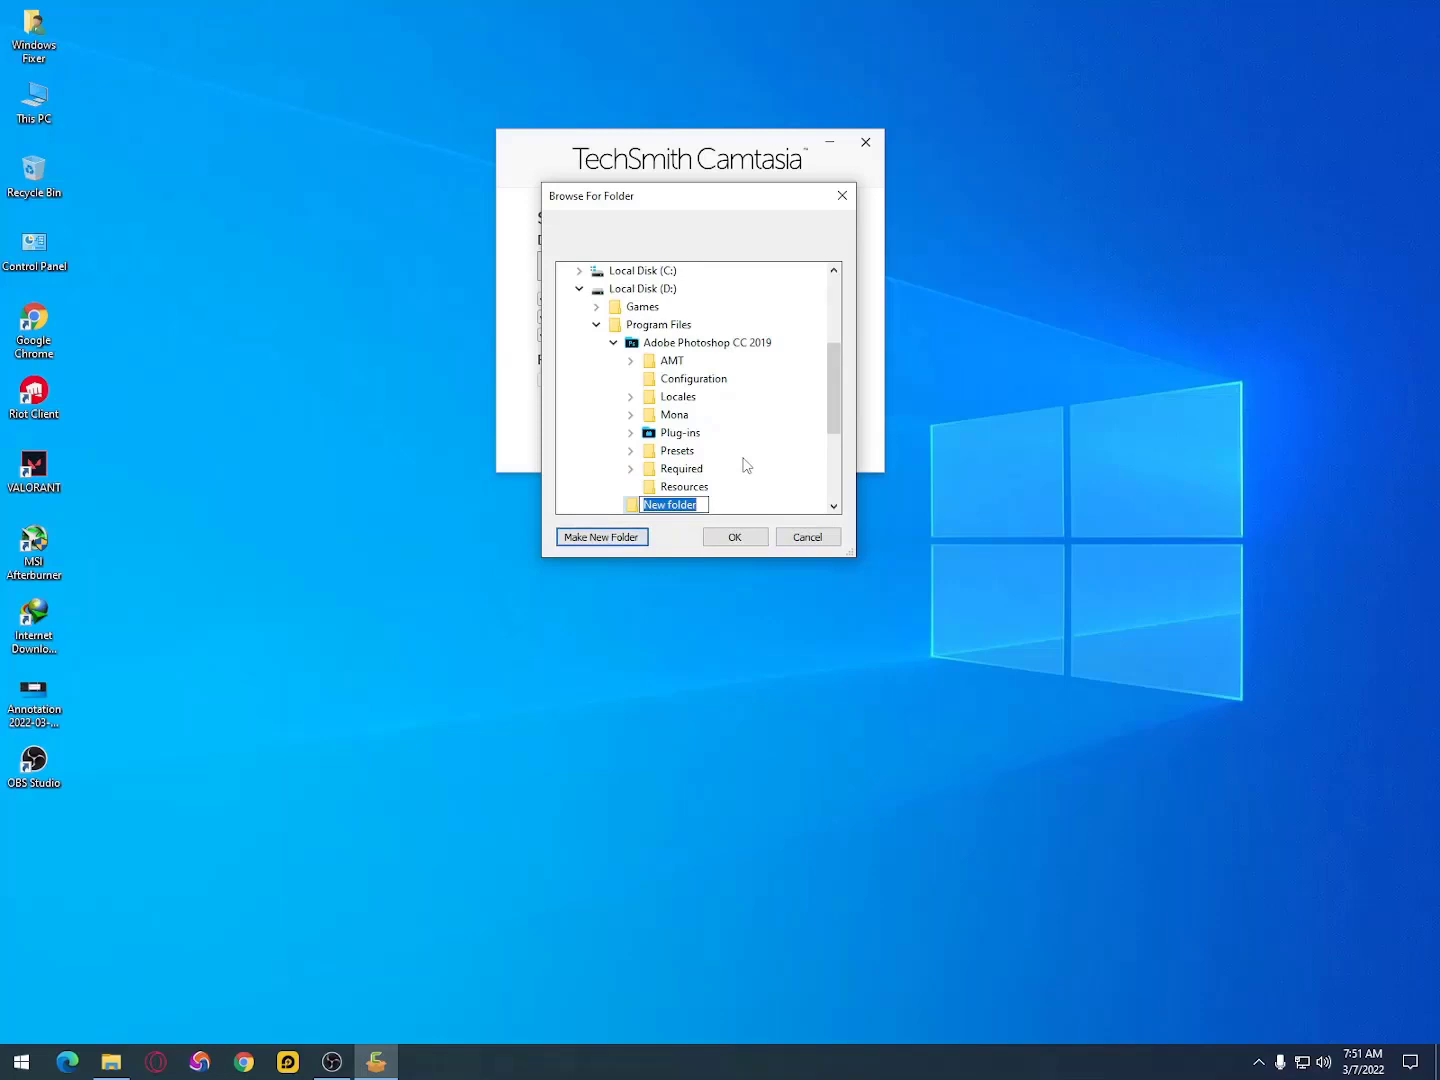
pyautogui.write('Camtasia Studio 9')
pyautogui.click(735, 538)
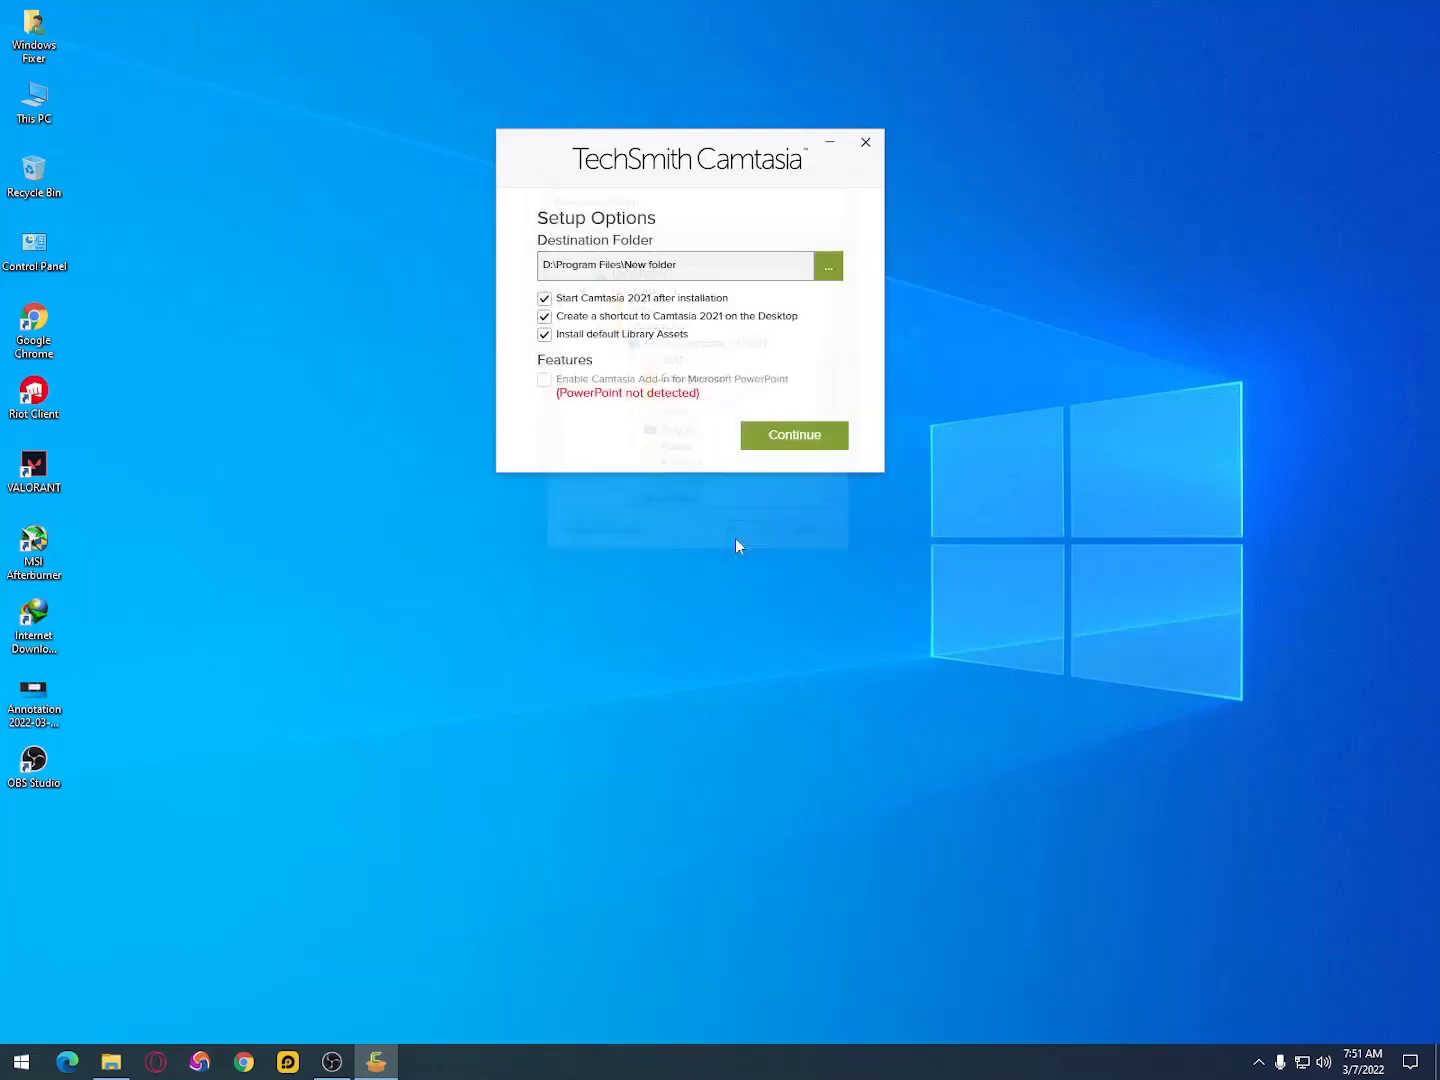
pyautogui.click(788, 438)
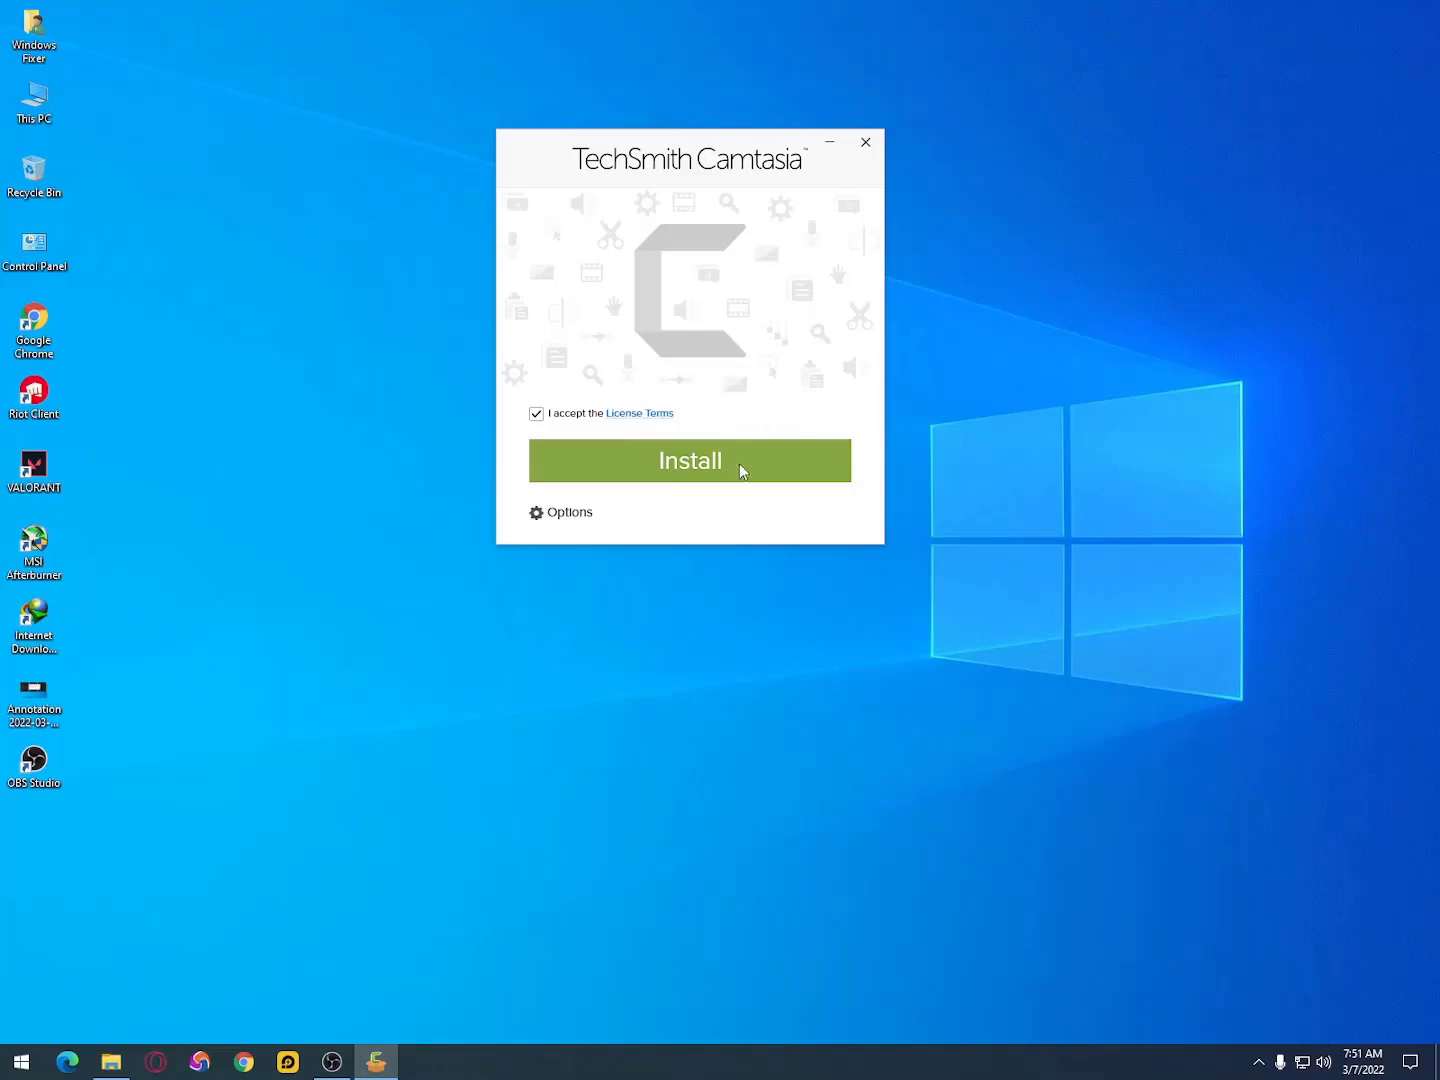
# - Verify the D:\Program Files\New folder destination in Options and install Camtasia 2021
pyautogui.click(549, 511)
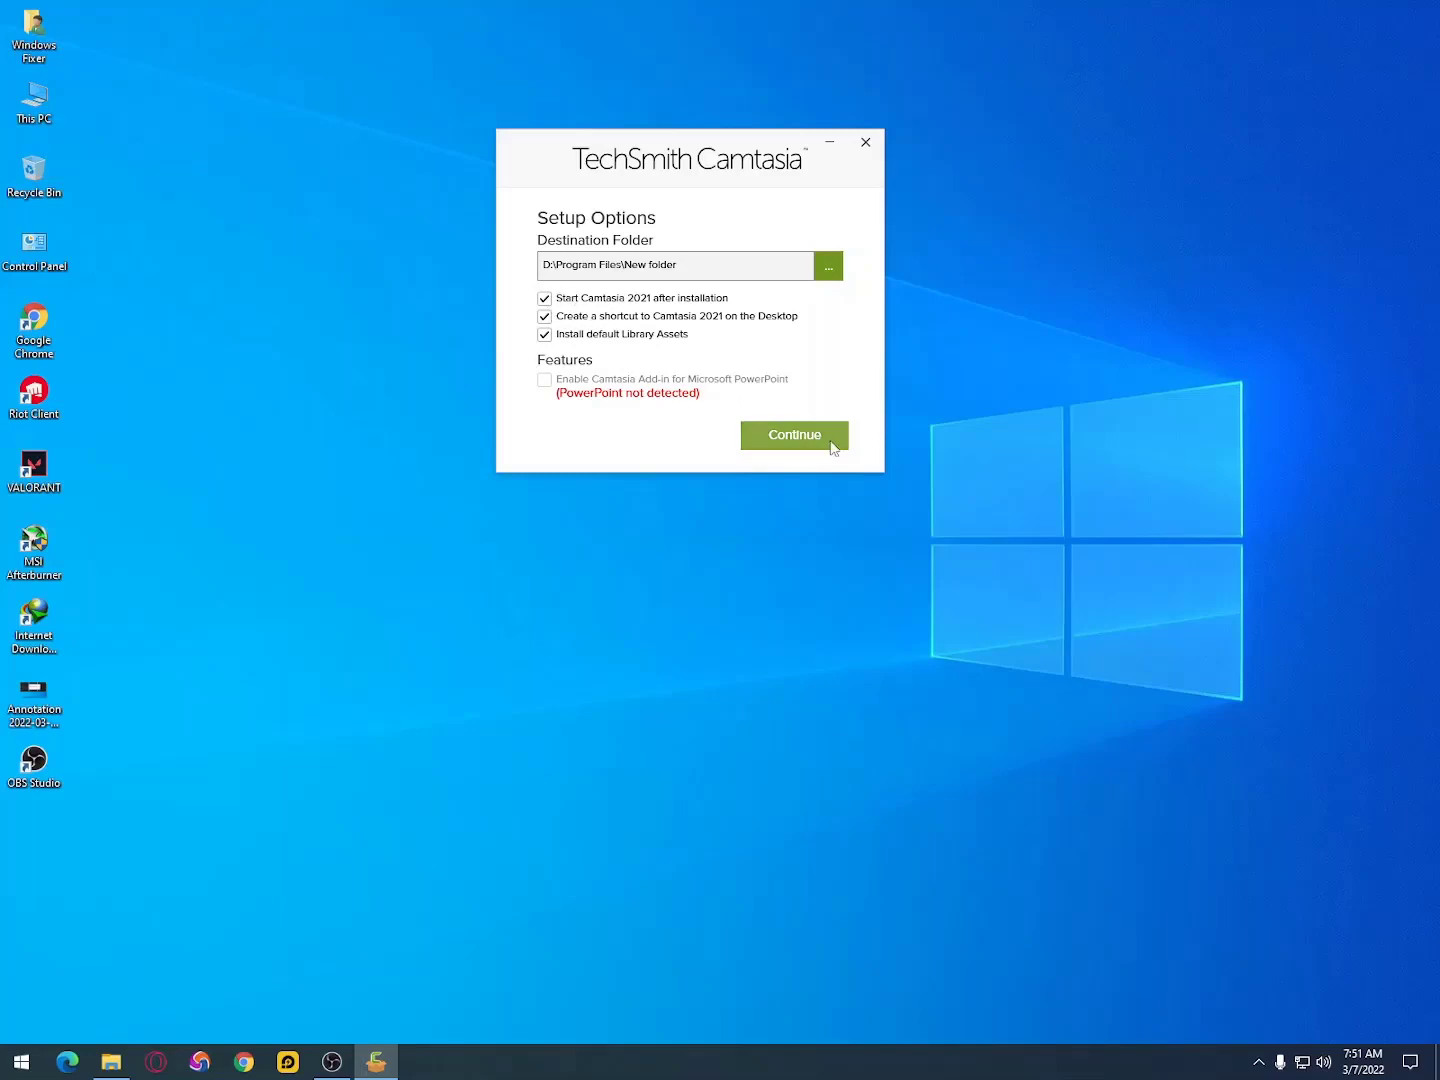
pyautogui.click(790, 434)
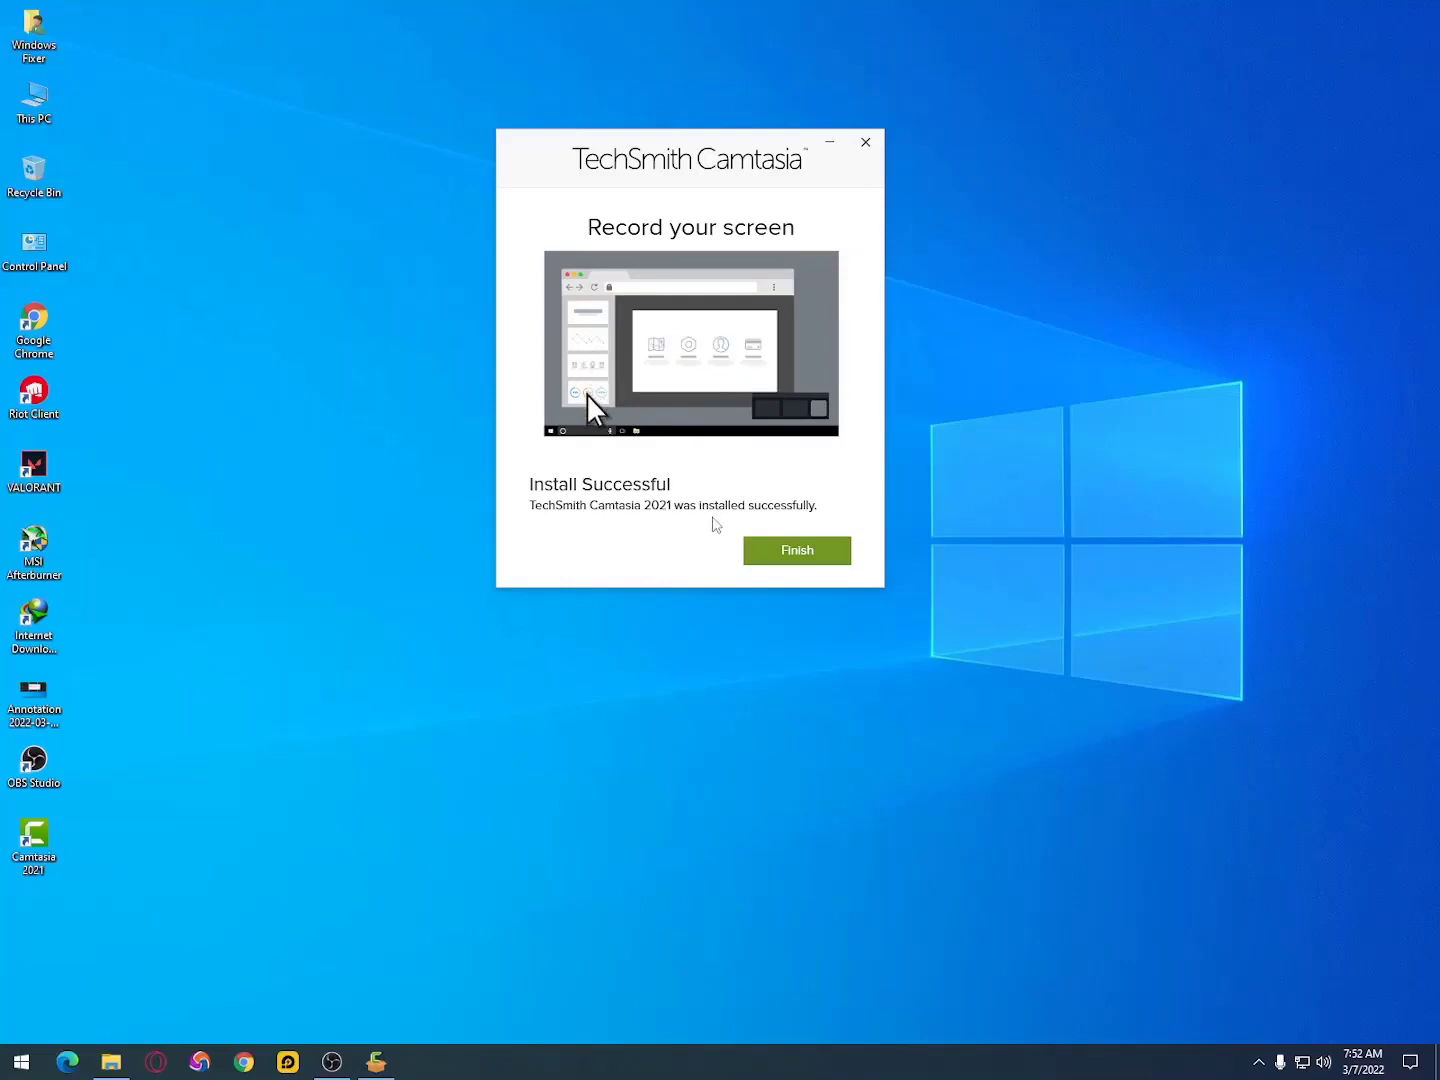
# - Finish the installer, launch Camtasia Recorder 2021 from Start, and refresh the desktop
pyautogui.click(792, 553)
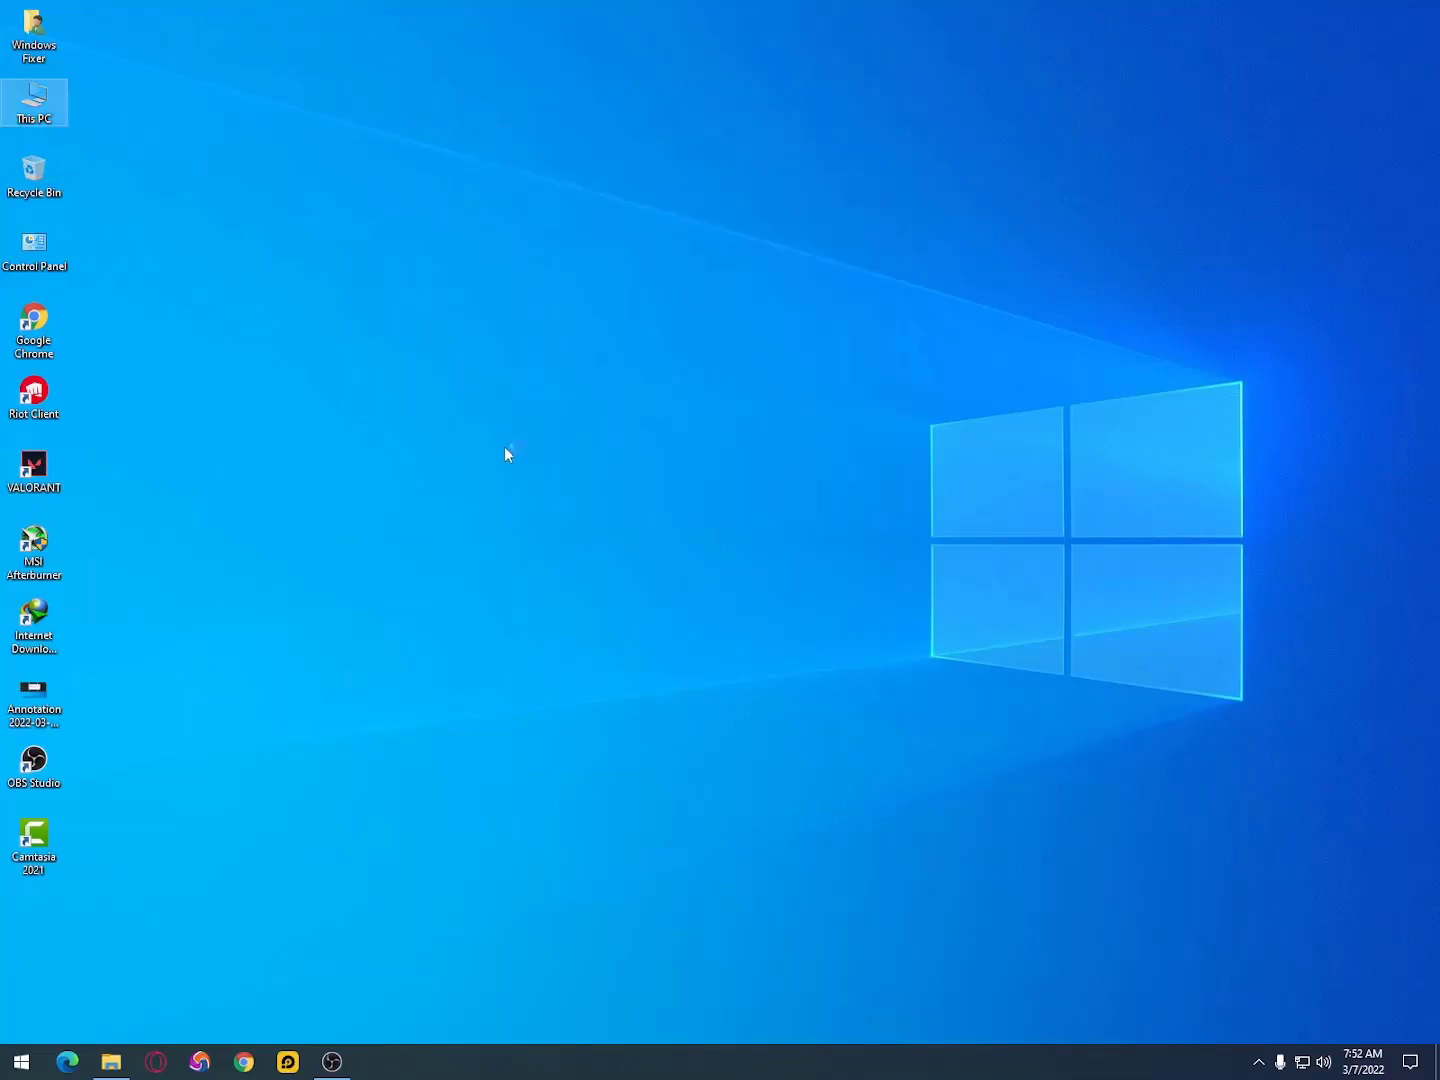
pyautogui.click(21, 1061)
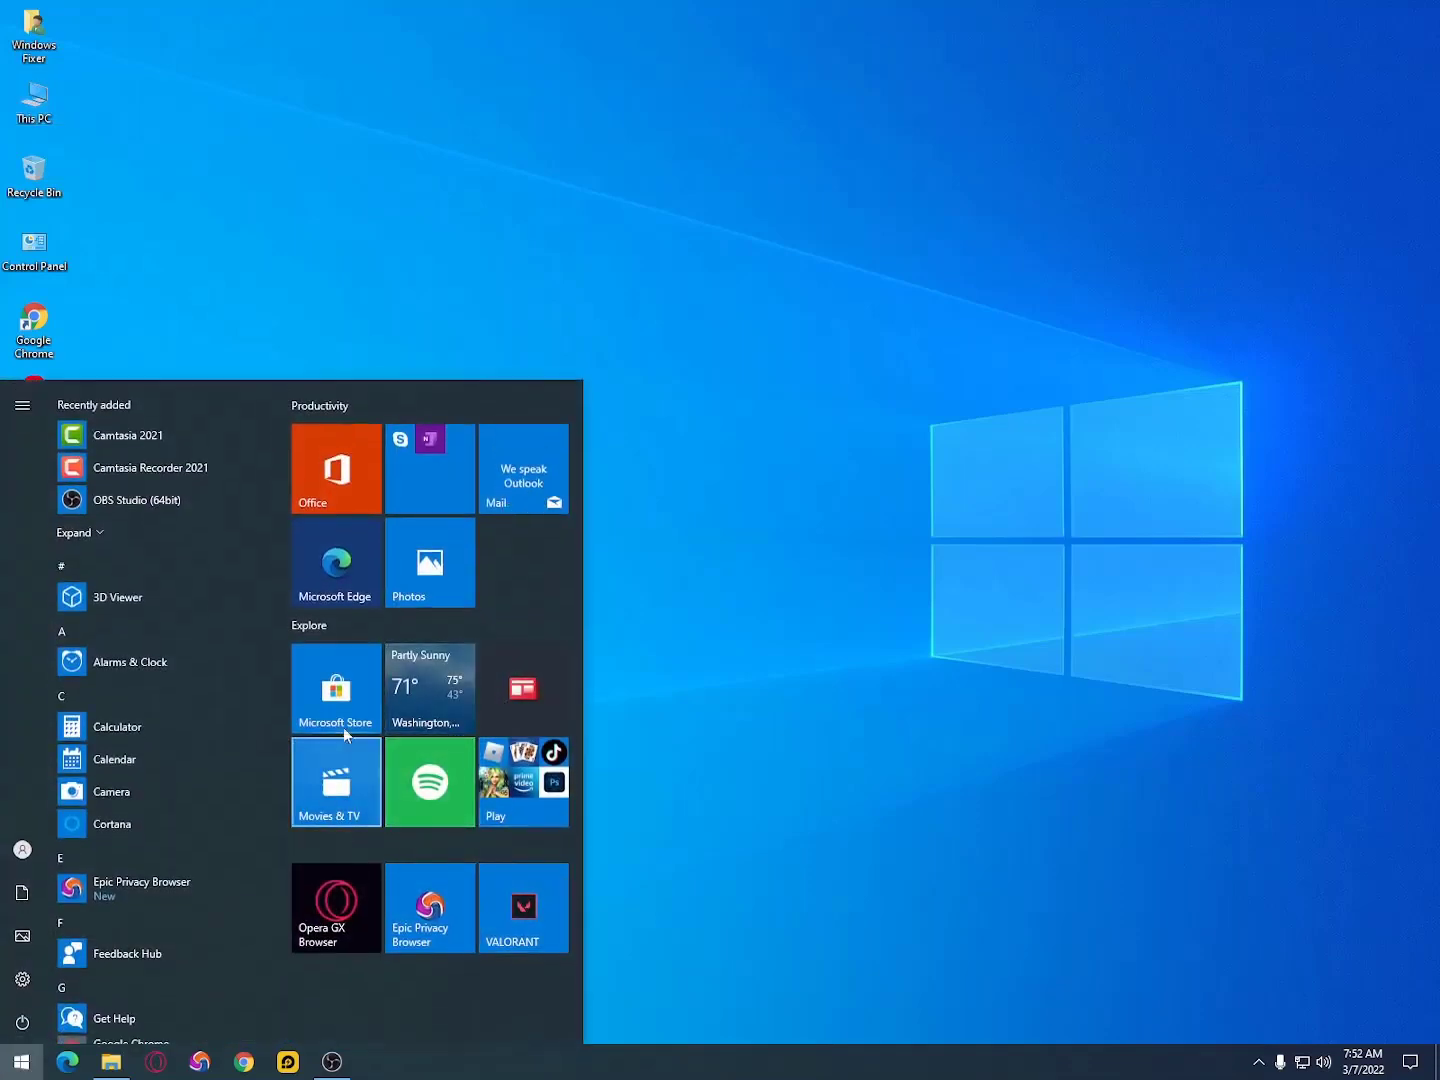
pyautogui.click(176, 468)
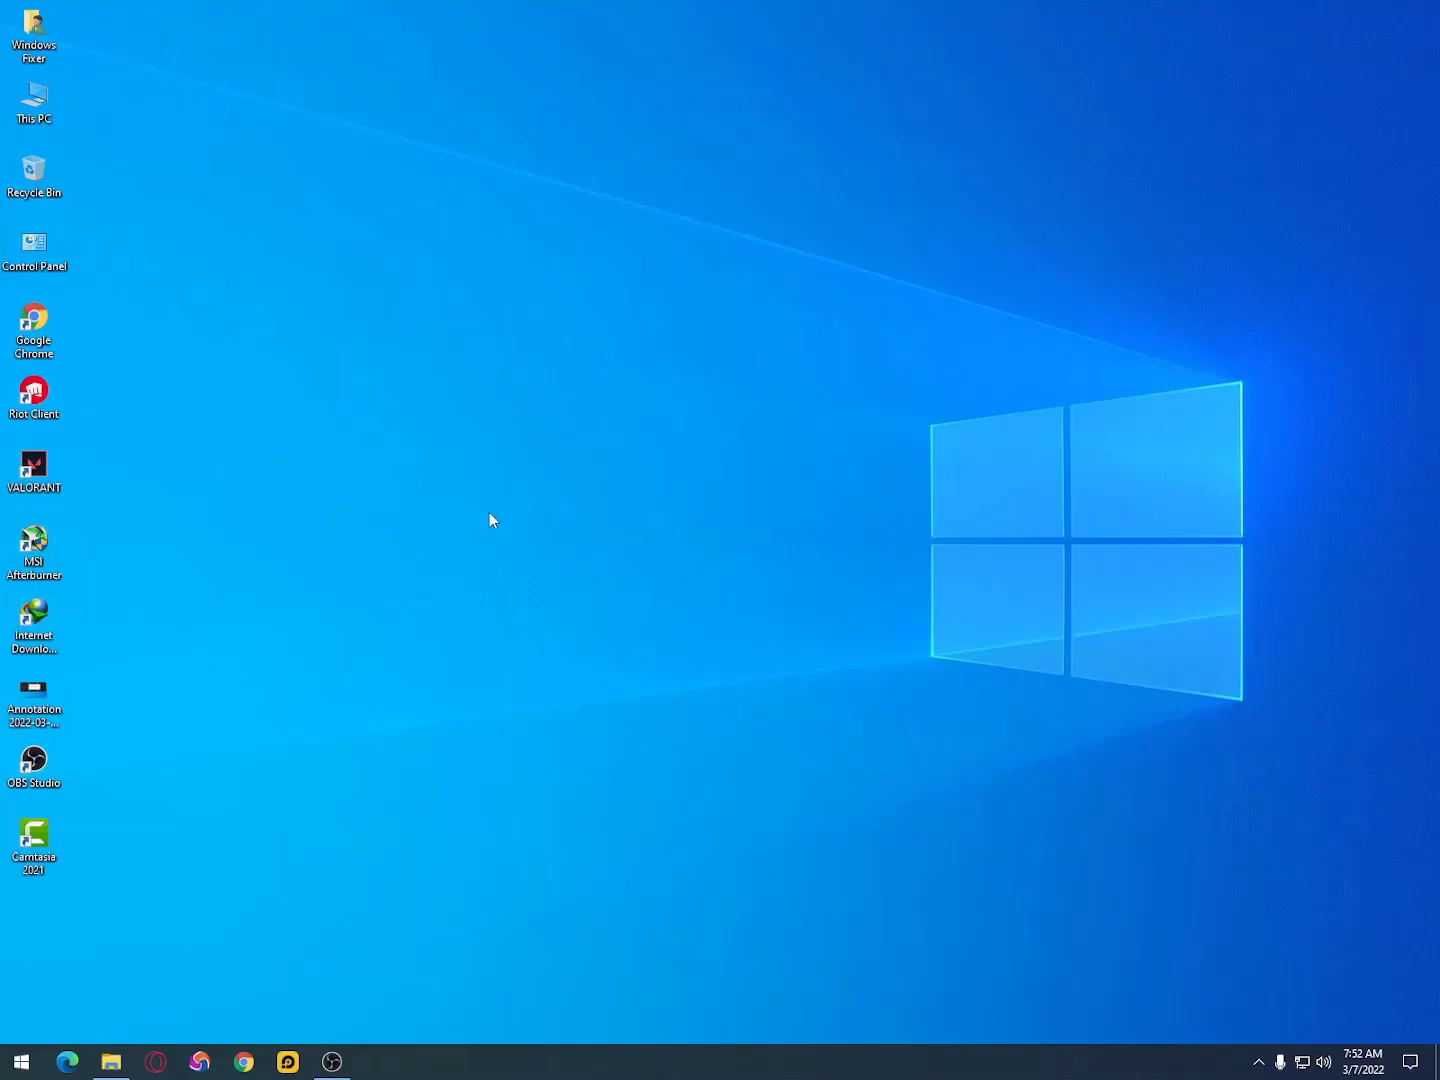
pyautogui.rightClick(349, 492)
pyautogui.click(368, 489)
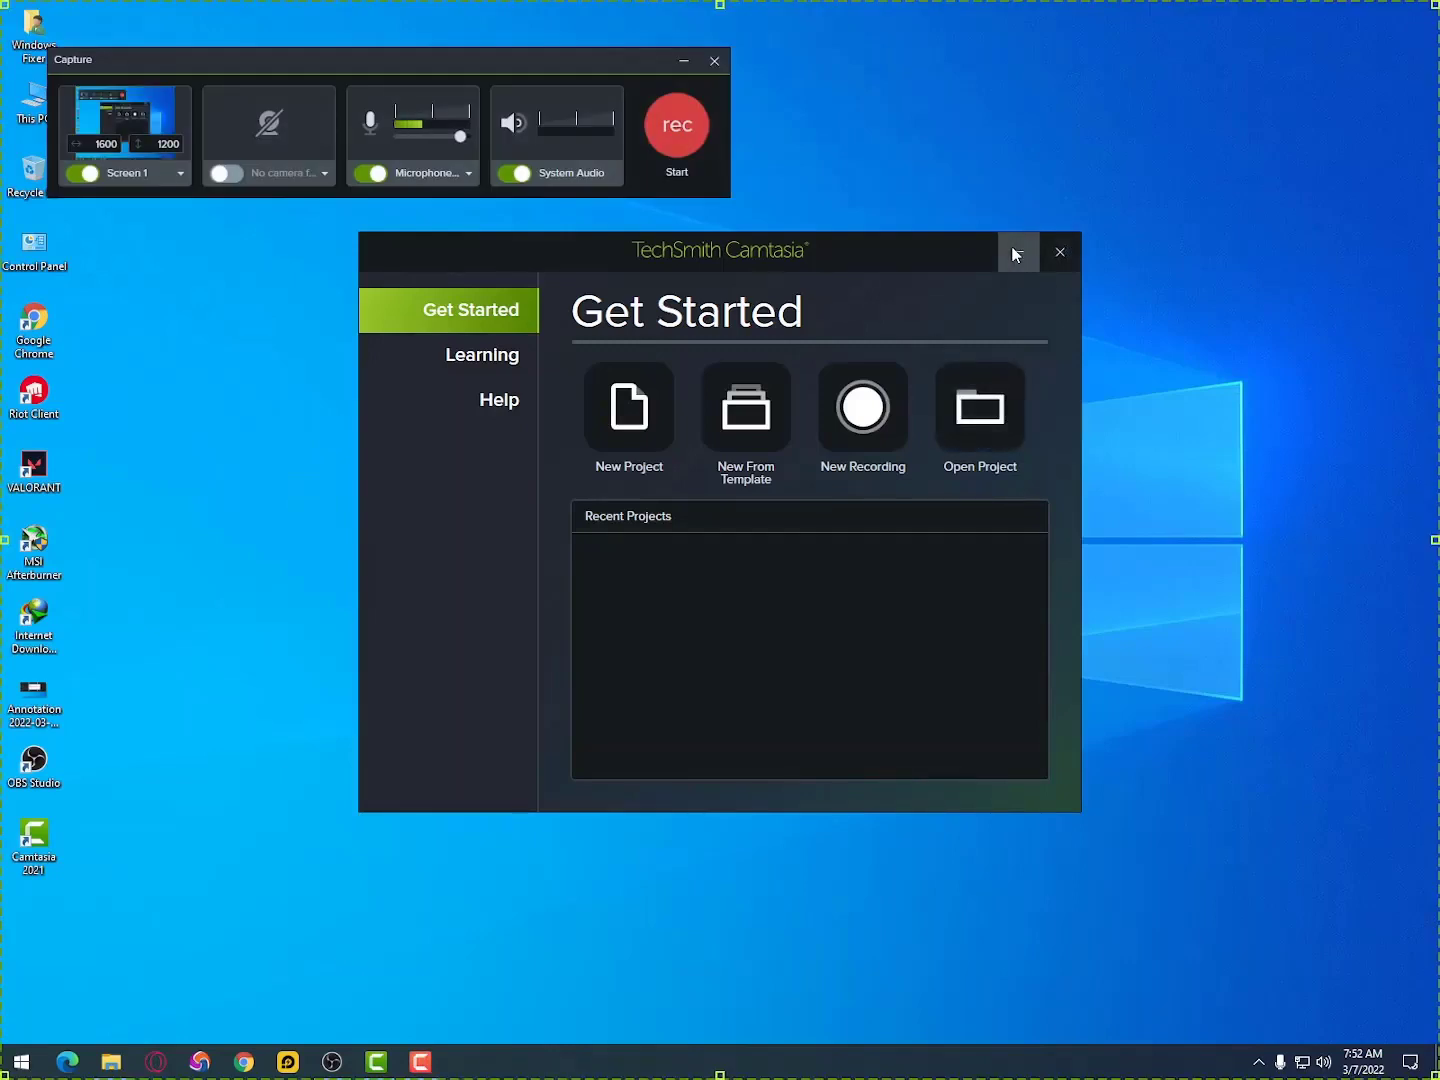
# - Minimize Get Started and run an error-free test recording with F9 and F10
pyautogui.click(1018, 252)
pyautogui.moveTo(457, 59); pyautogui.dragTo(788, 86)
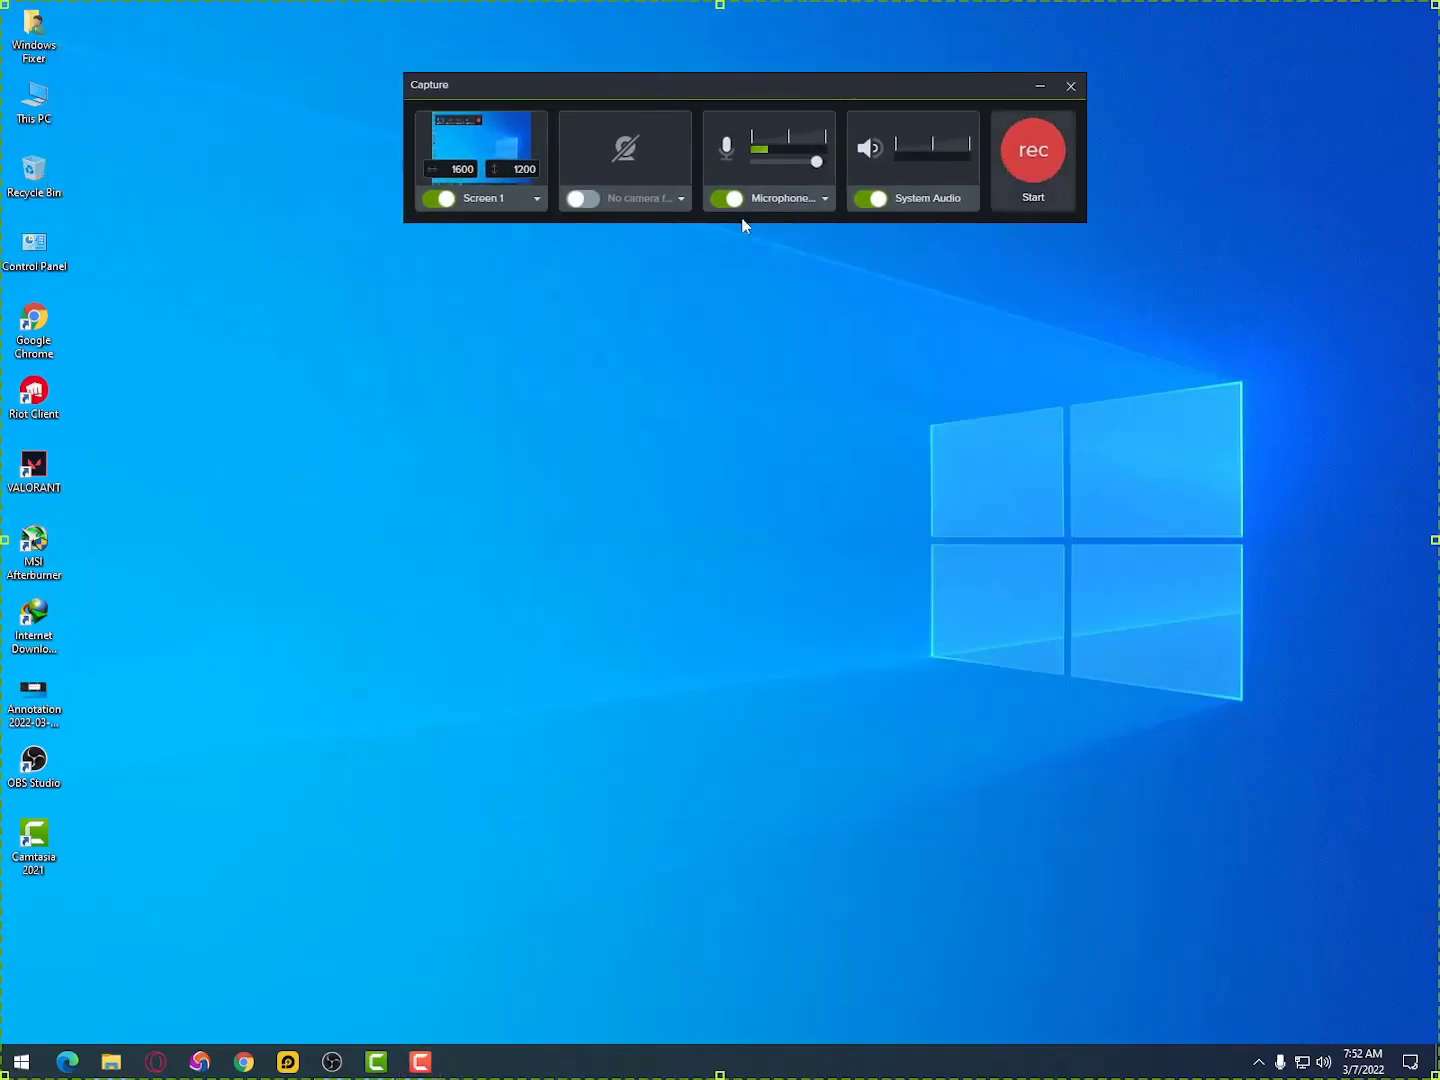
pyautogui.press('F9')
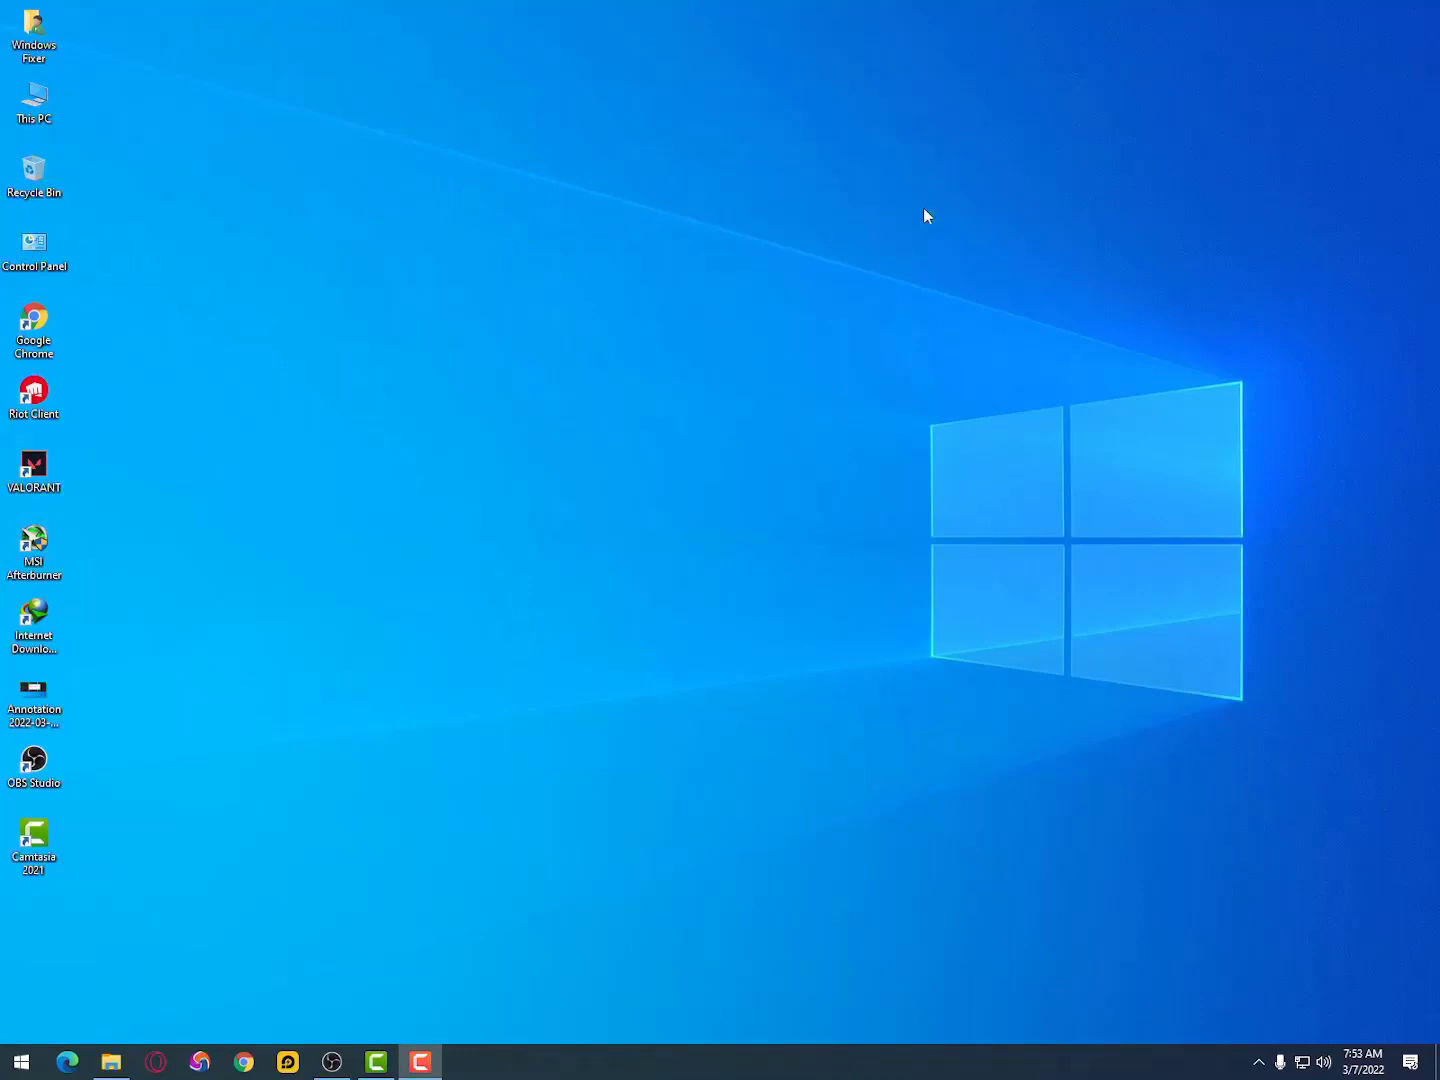
pyautogui.press('F10')
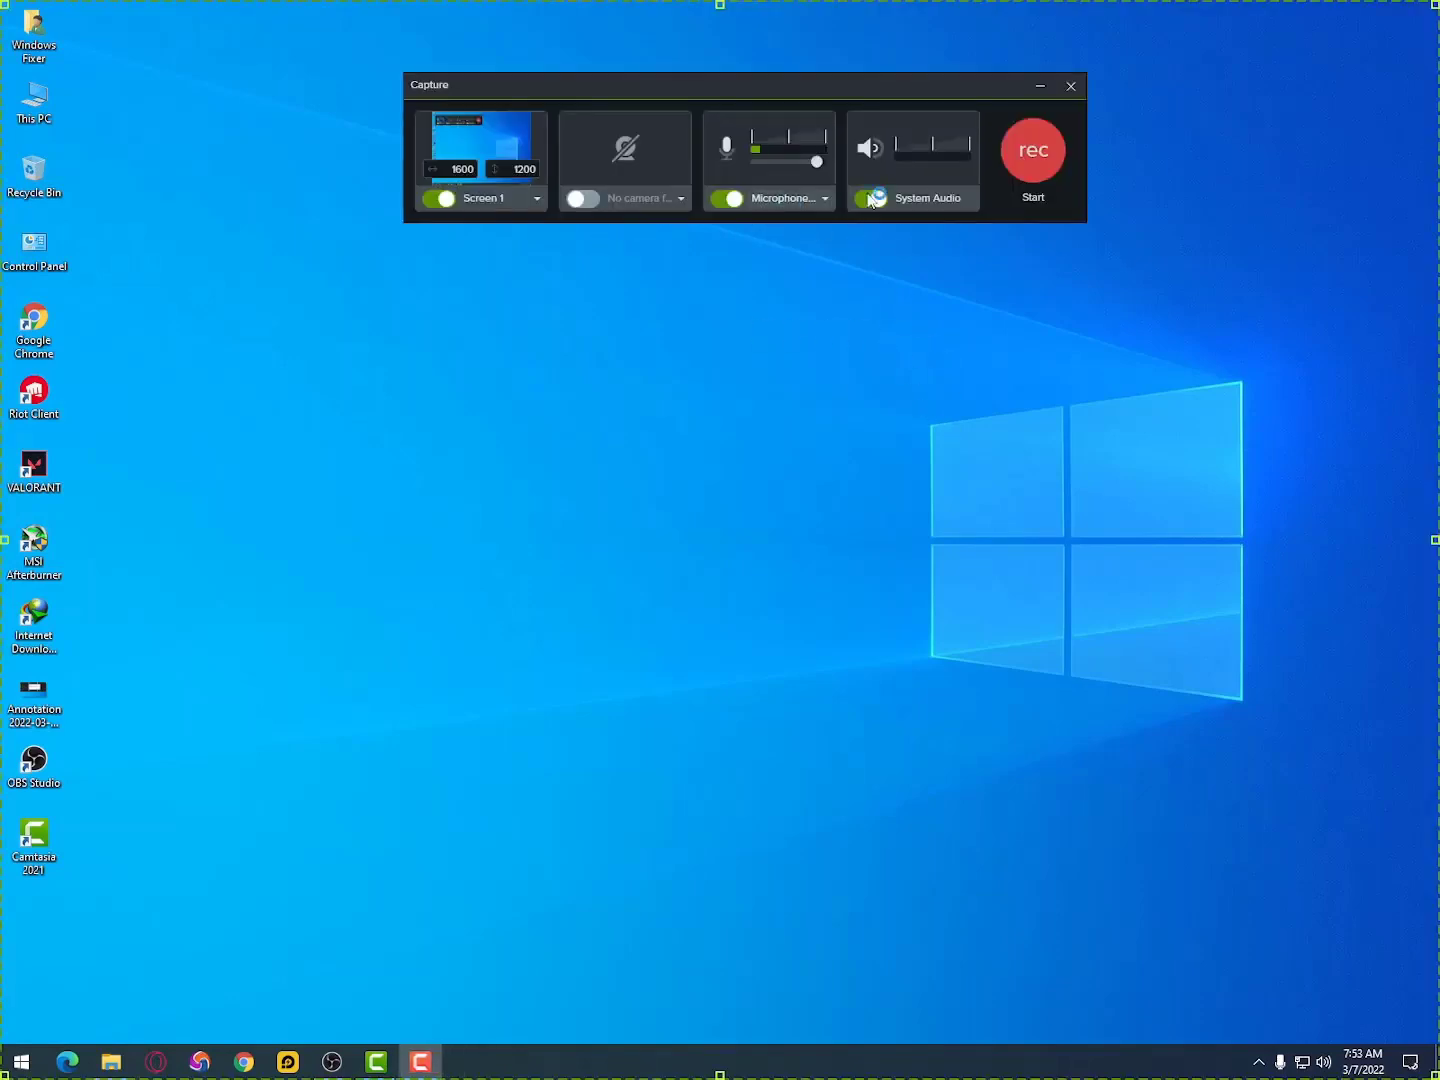